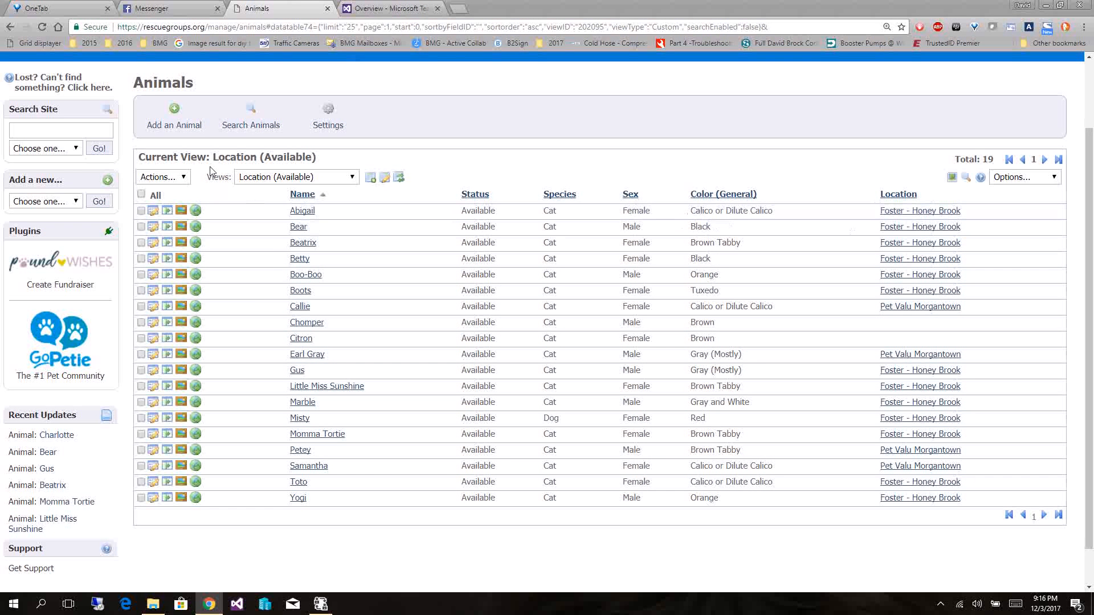
Open a blank animal record, examine its sections from basic information through media, and return to the Animals list.
left_click(176, 114)
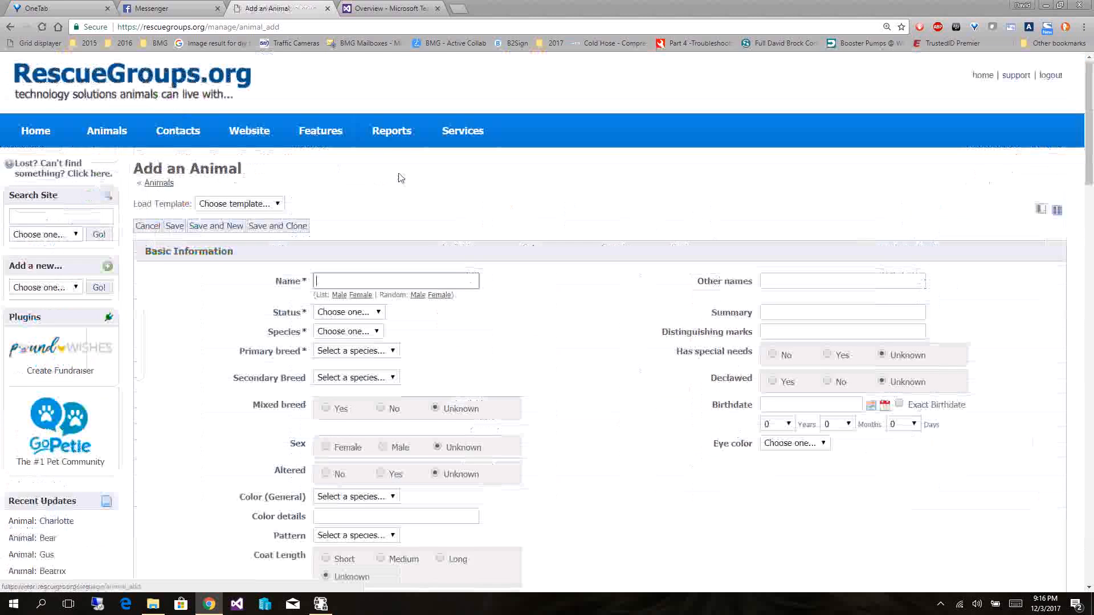
scroll(442, 207, "down", 2)
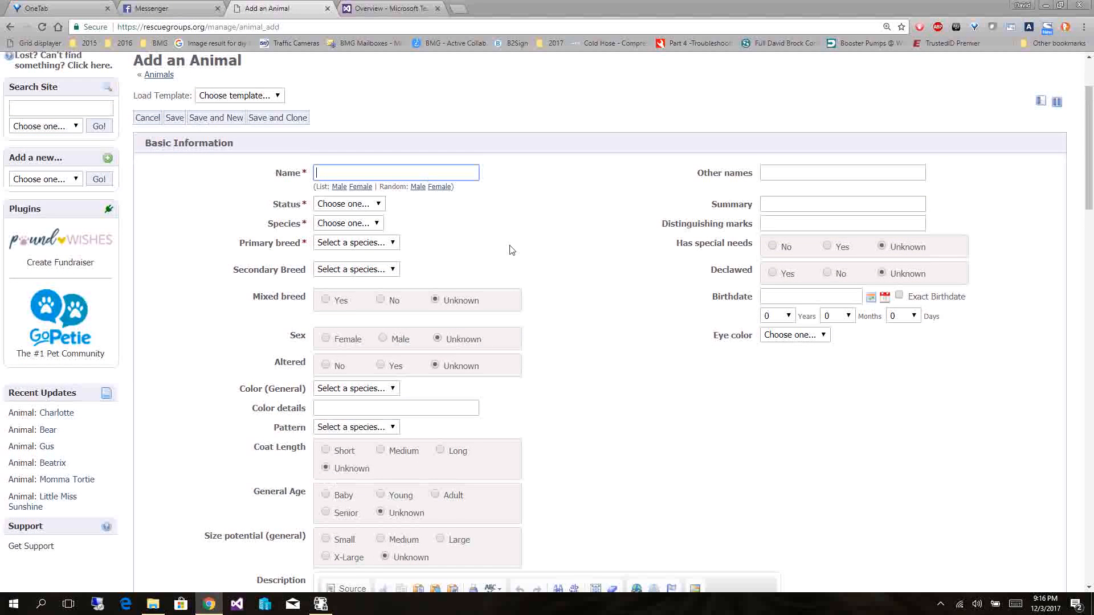
scroll(634, 272, "down", 1)
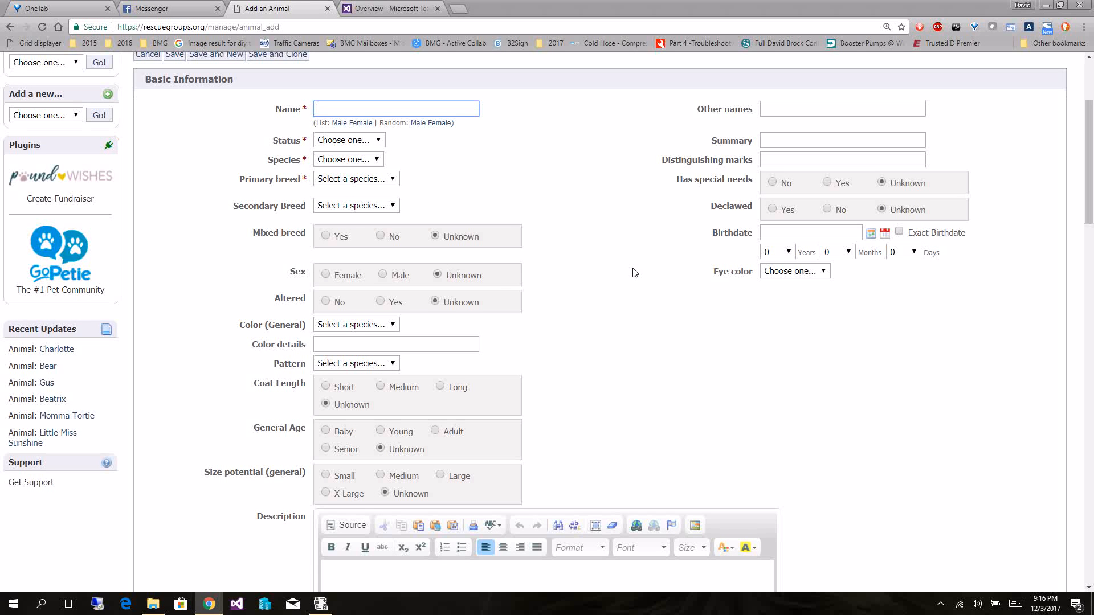
scroll(634, 272, "down", 1)
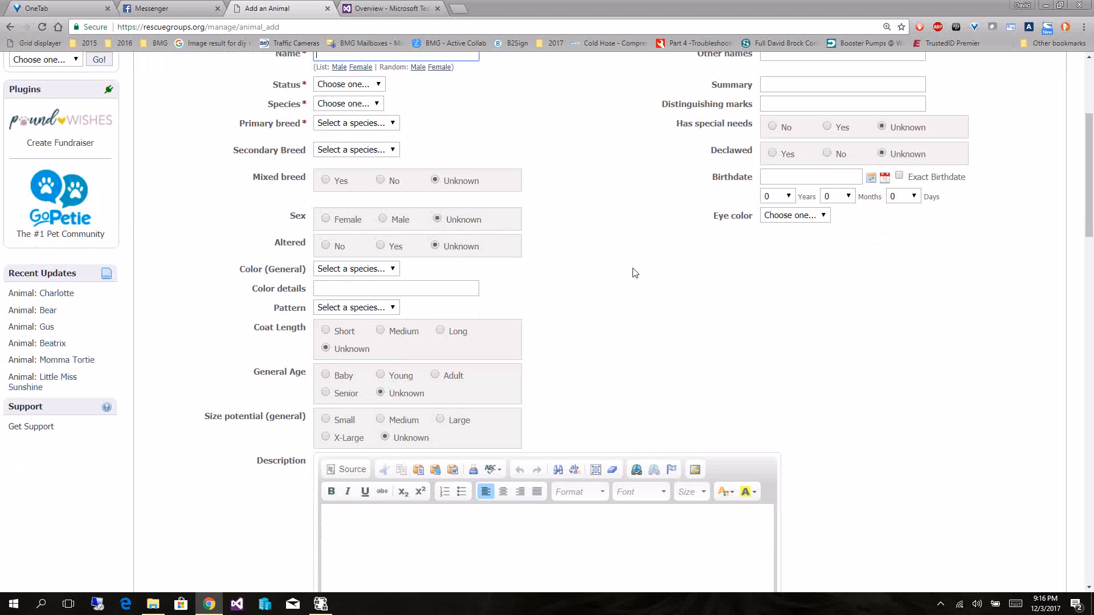
scroll(634, 272, "down", 15)
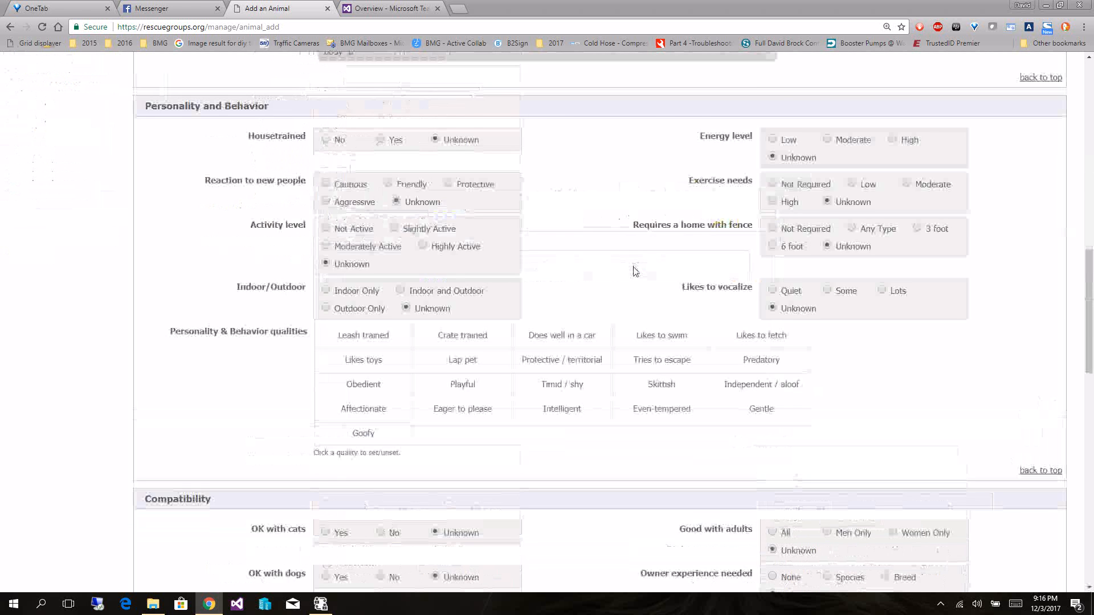
scroll(634, 272, "down", 12)
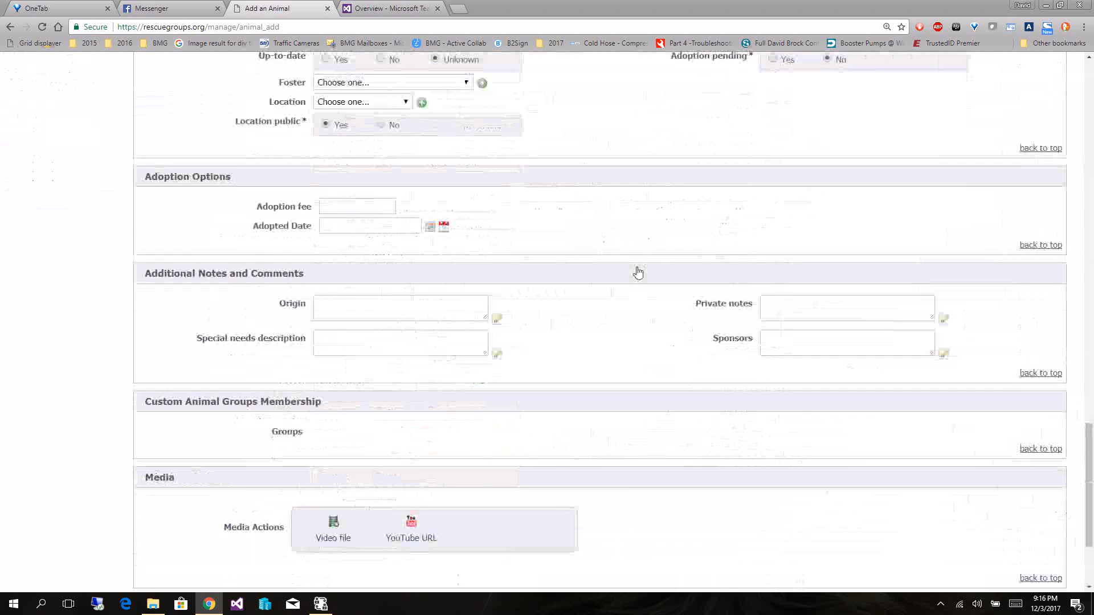
key("Home")
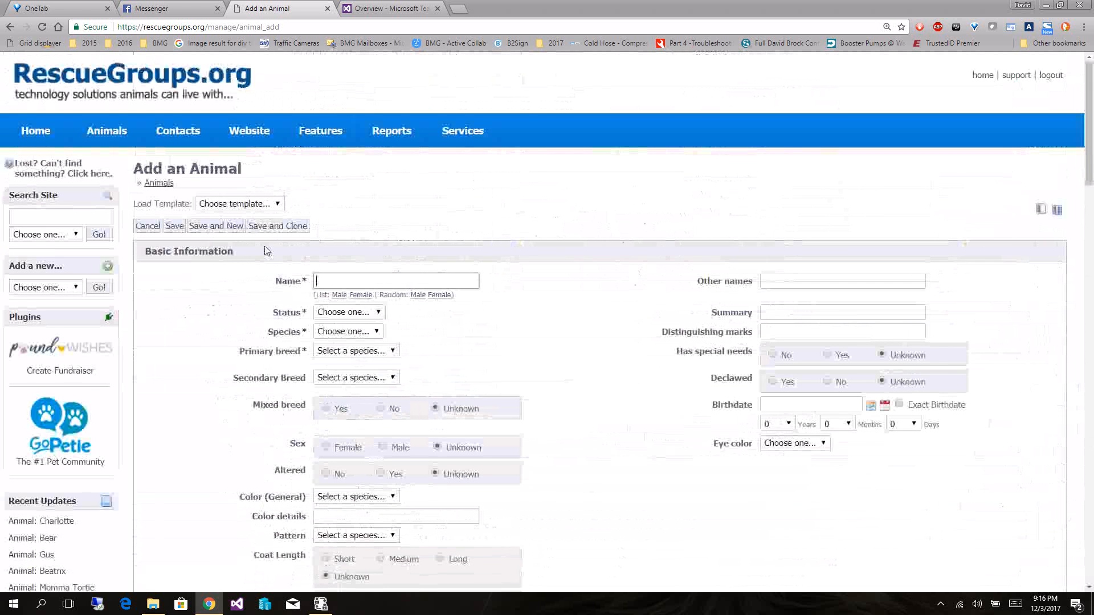
left_click(167, 184)
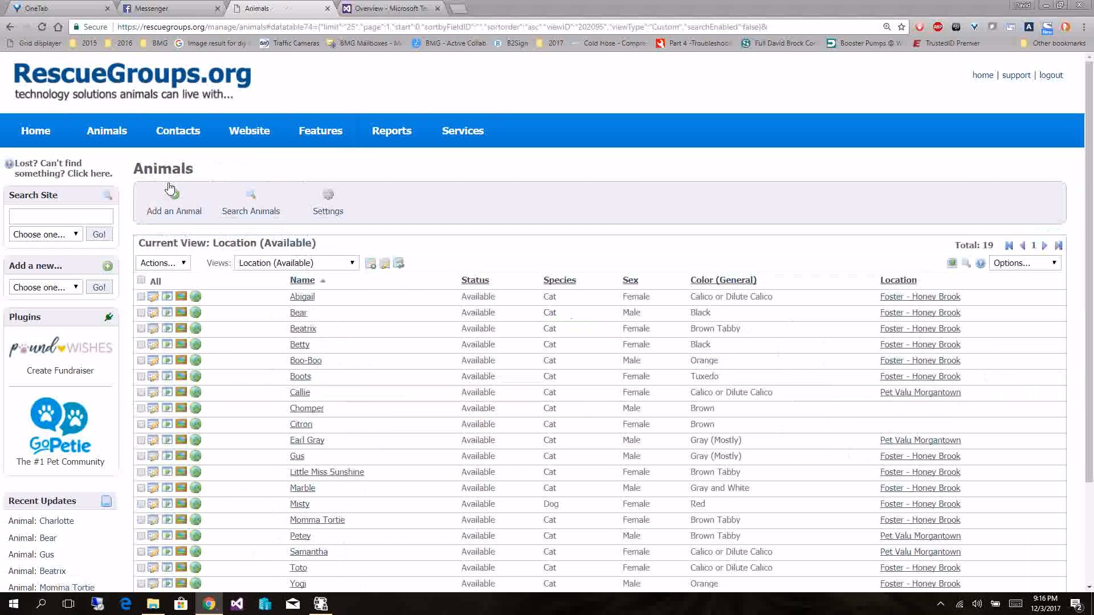
Open Bear's record for editing, review the status, species and primary breed options, and return to the Animals list.
left_click(155, 315)
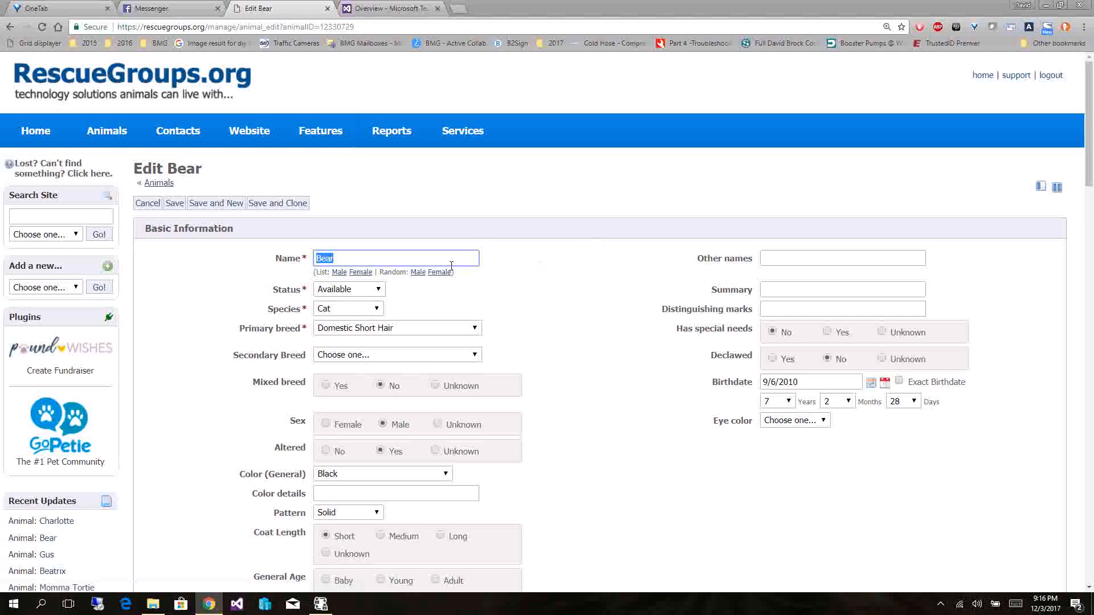
scroll(504, 288, "down", 2)
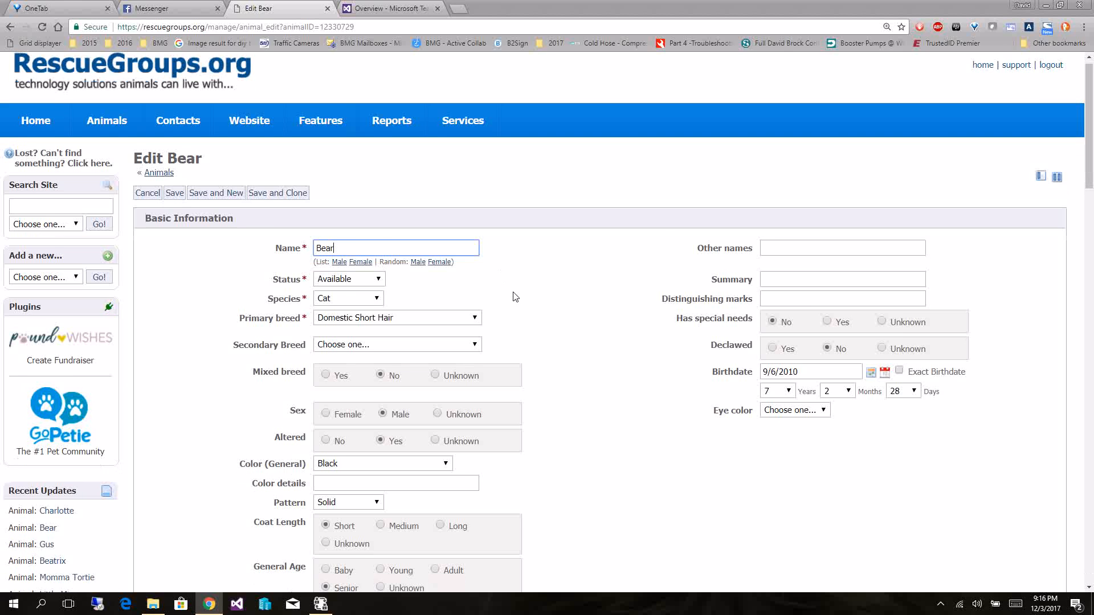
left_click(379, 204)
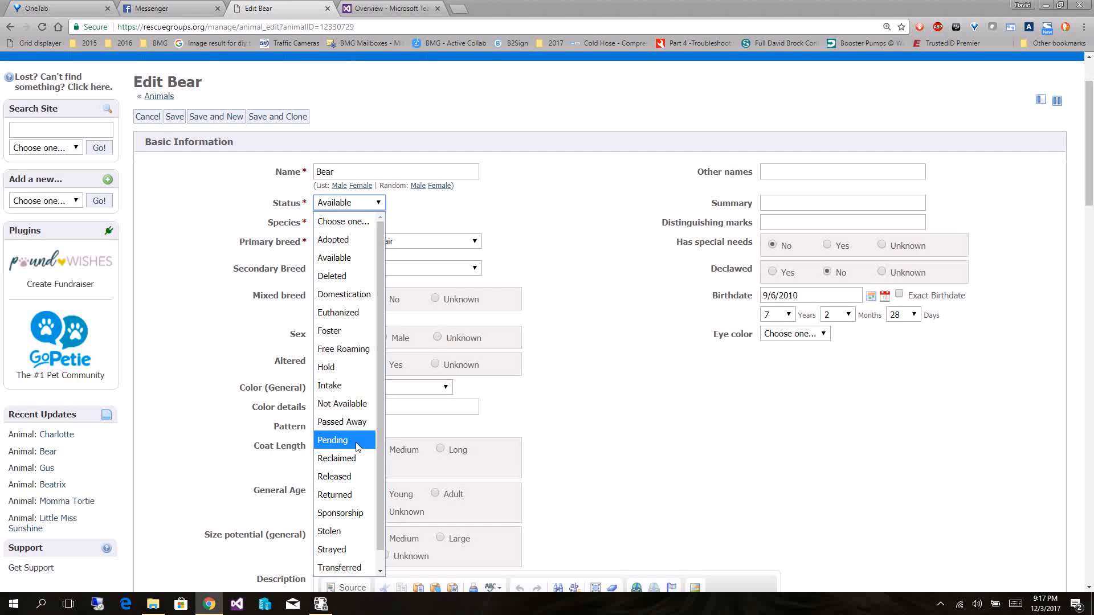
left_click(649, 415)
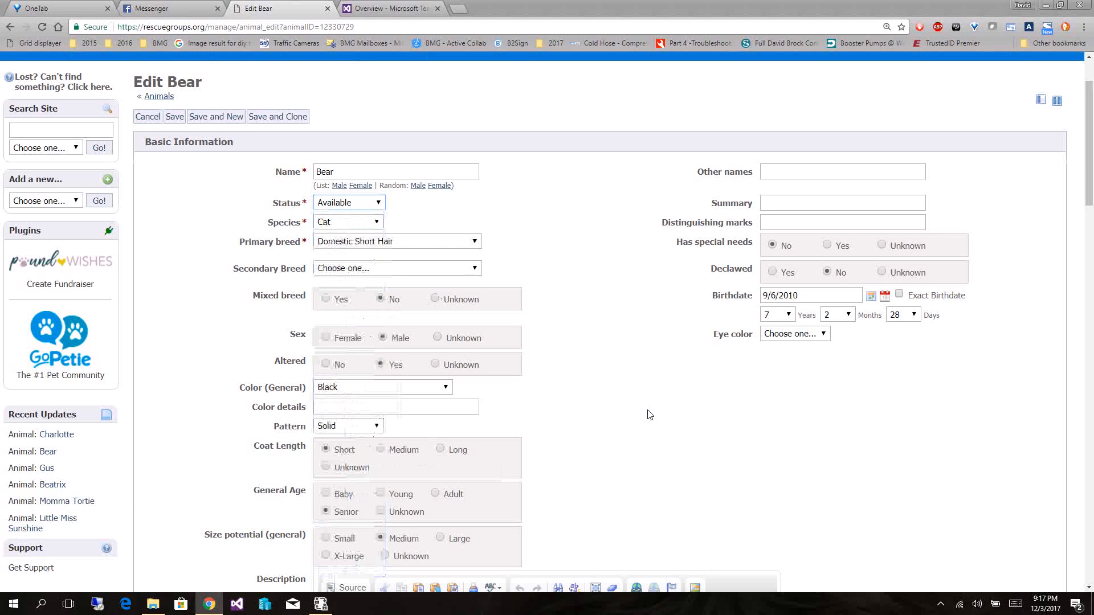
left_click(376, 223)
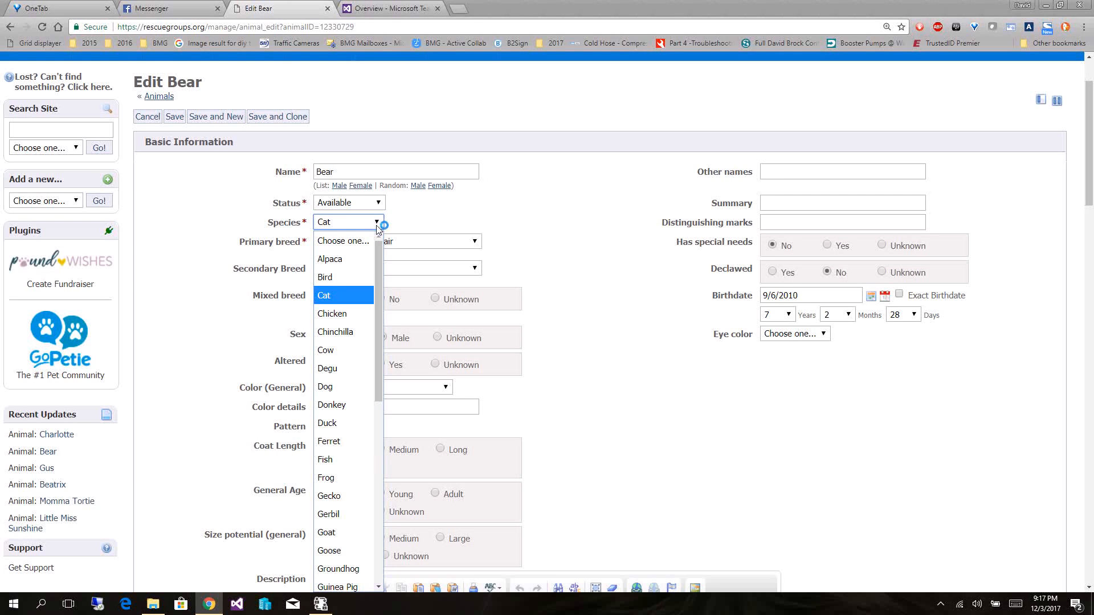
left_click(539, 242)
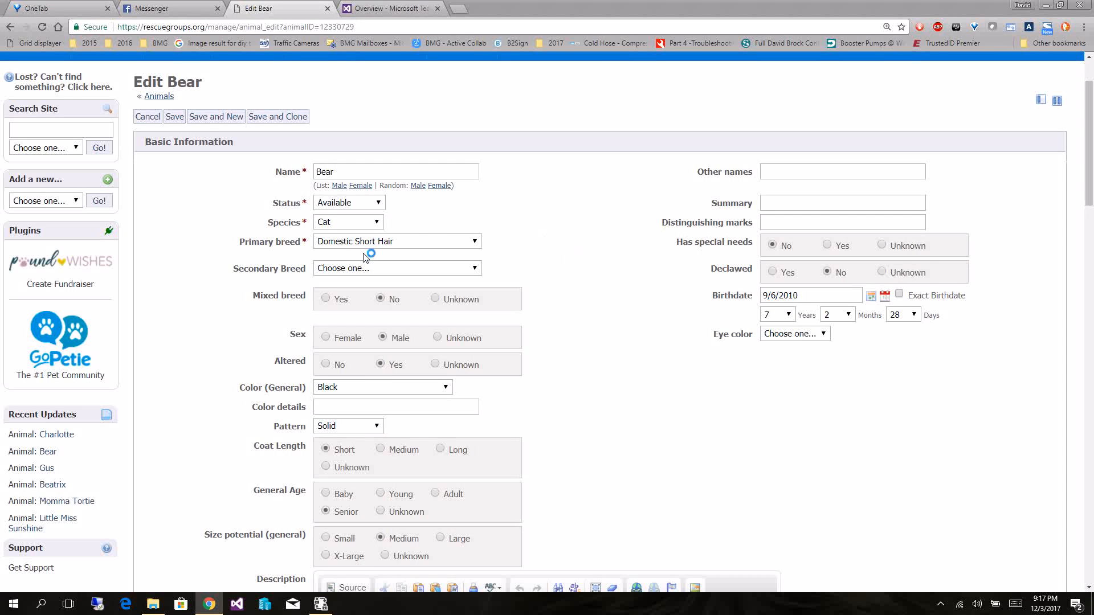
left_click(419, 243)
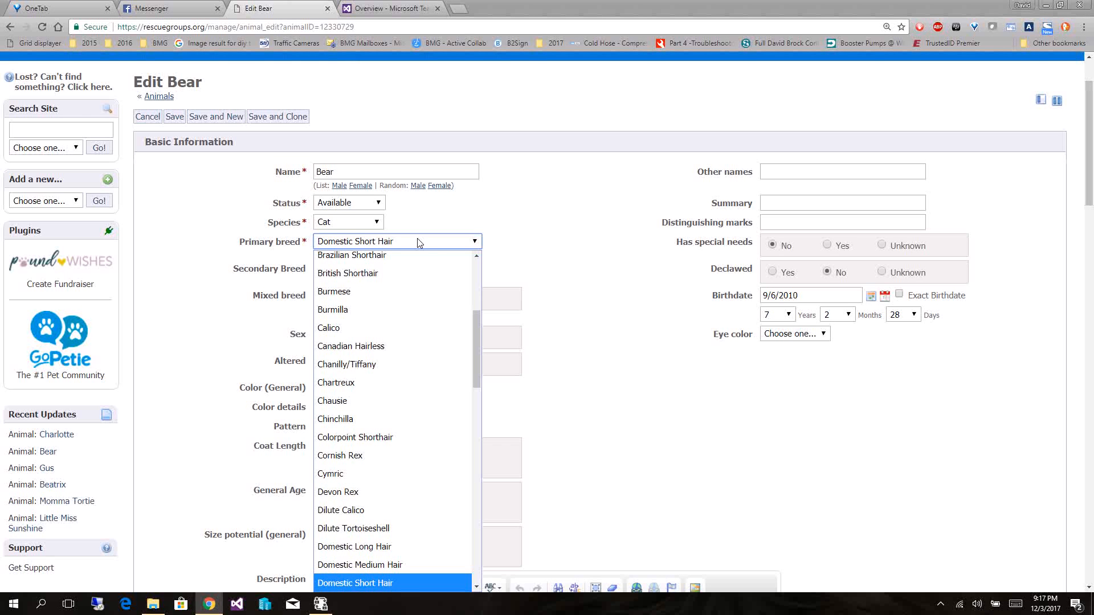
left_click(615, 248)
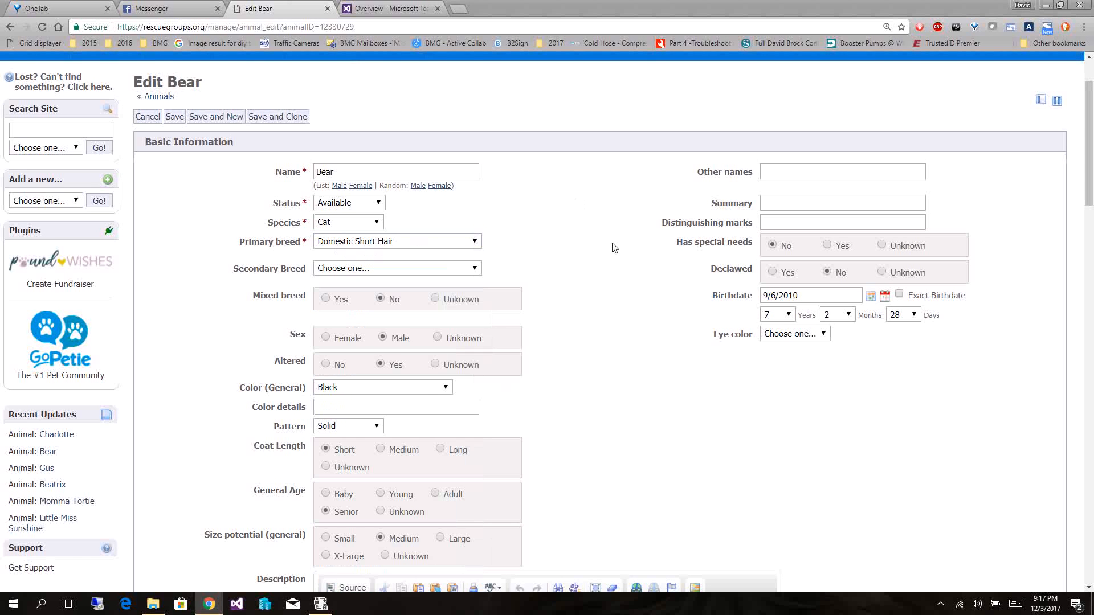
left_click(159, 96)
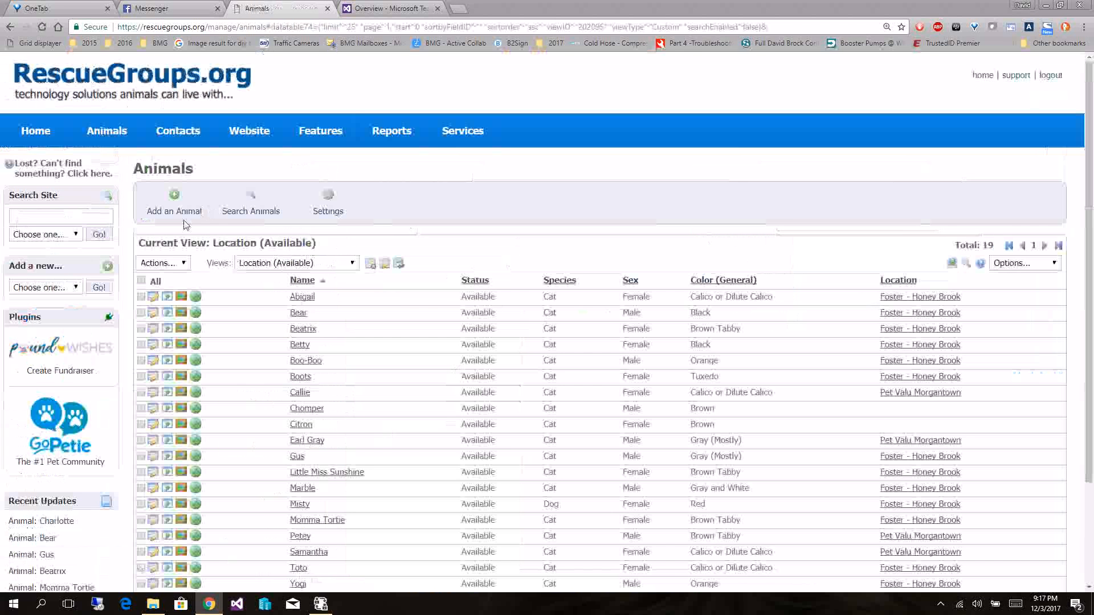
Start a new animal record and name it Aristotle from the list of male names.
left_click(184, 212)
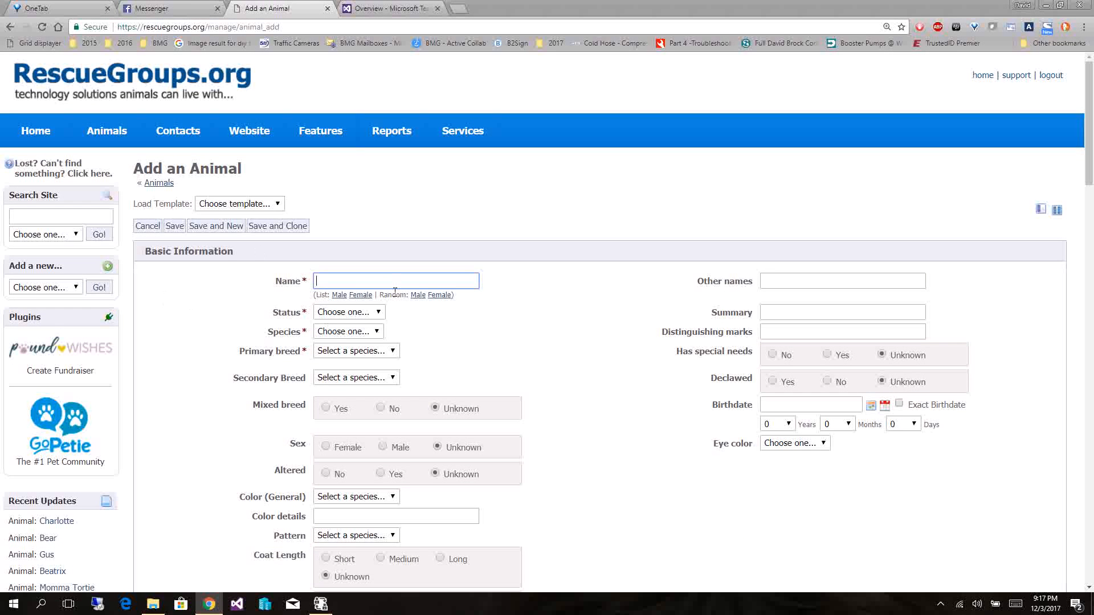
left_click(340, 296)
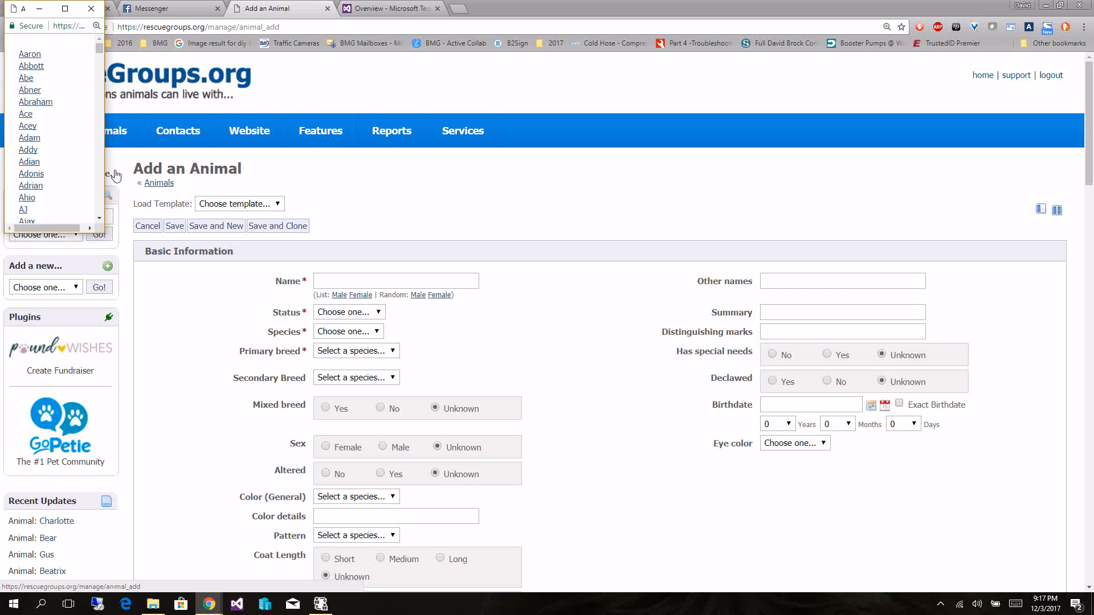
scroll(42, 147, "down", 8)
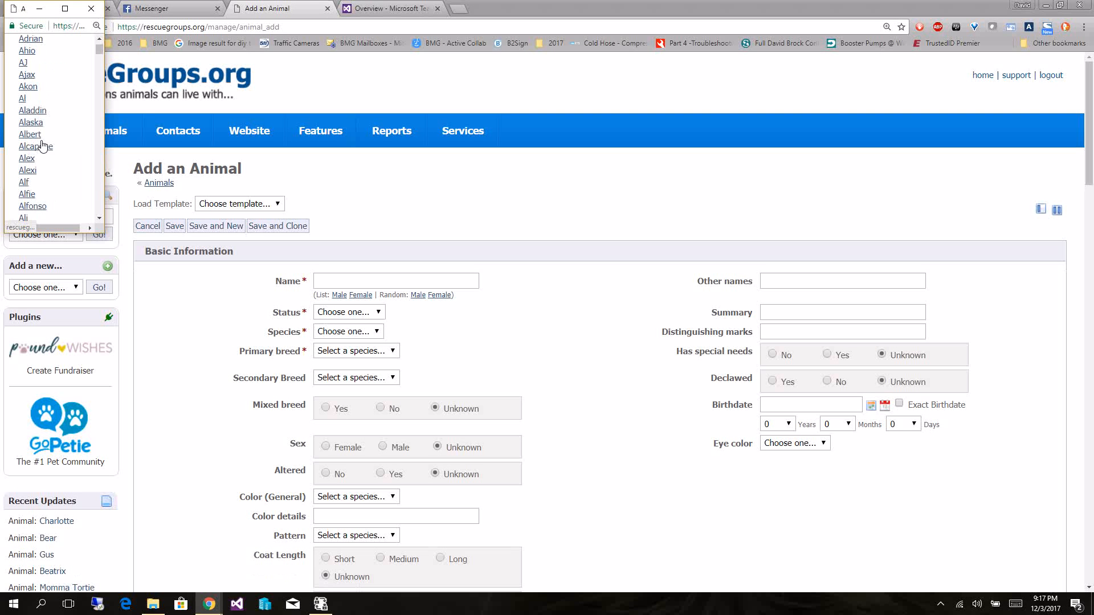
scroll(42, 146, "down", 5)
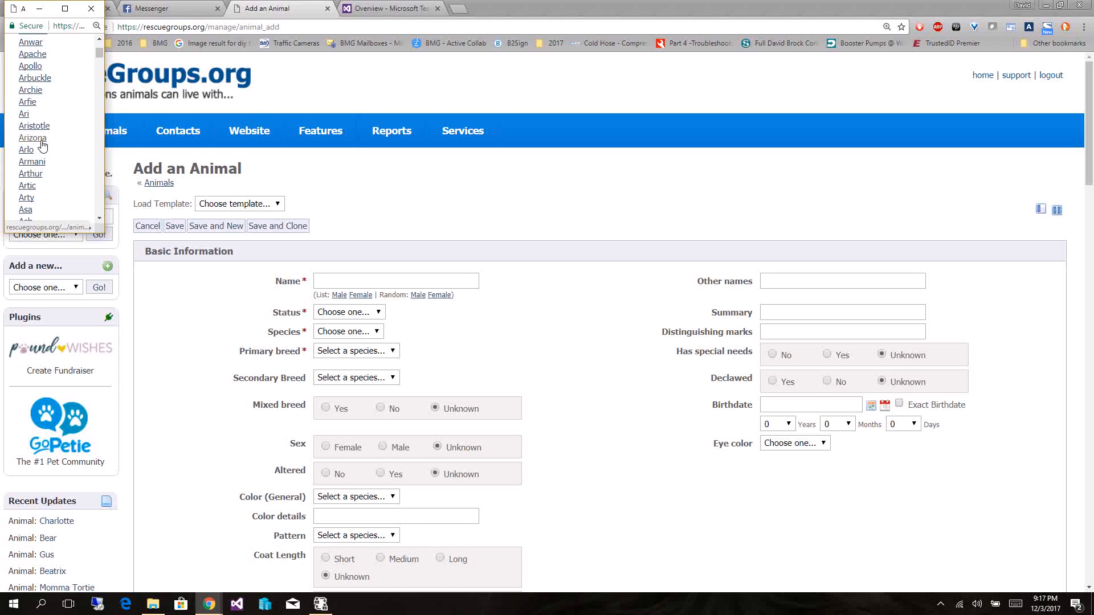
left_click(40, 126)
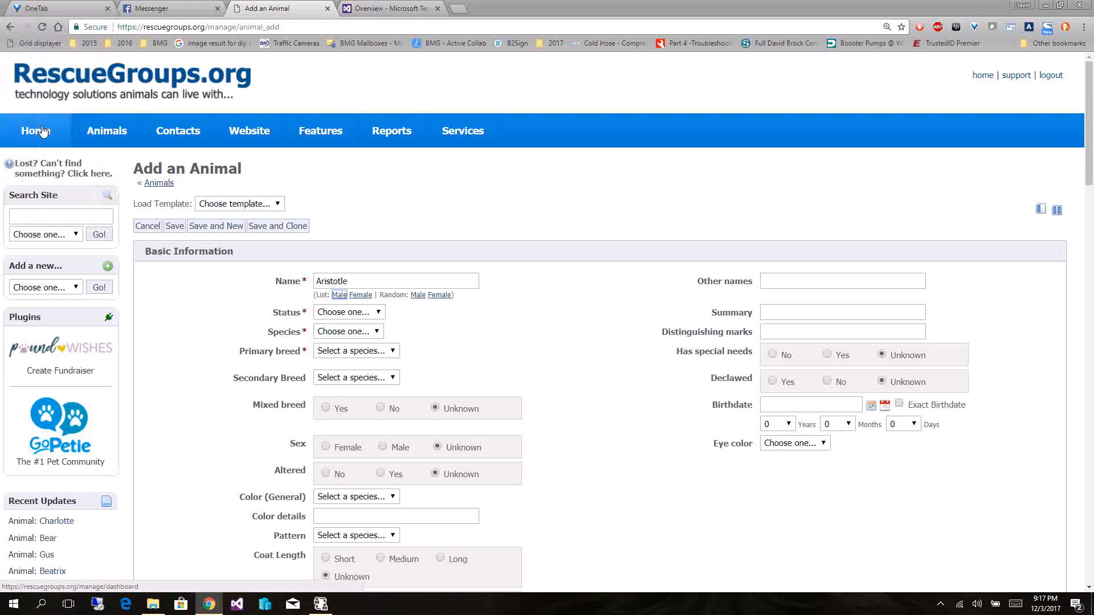
Set the new animal's status to Available and its species to Cat.
left_click(380, 315)
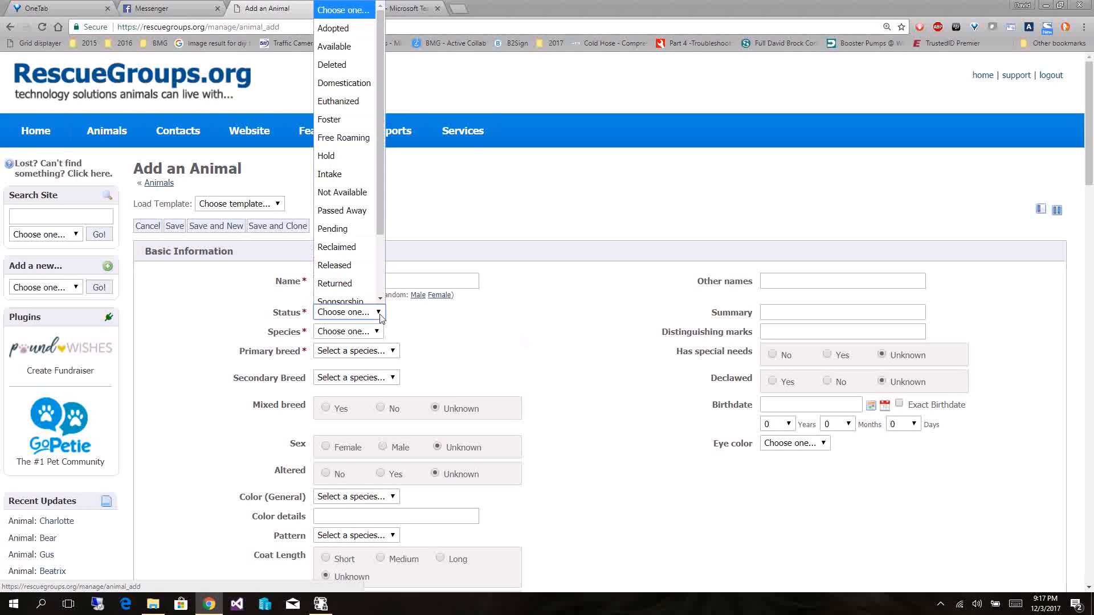
left_click(346, 36)
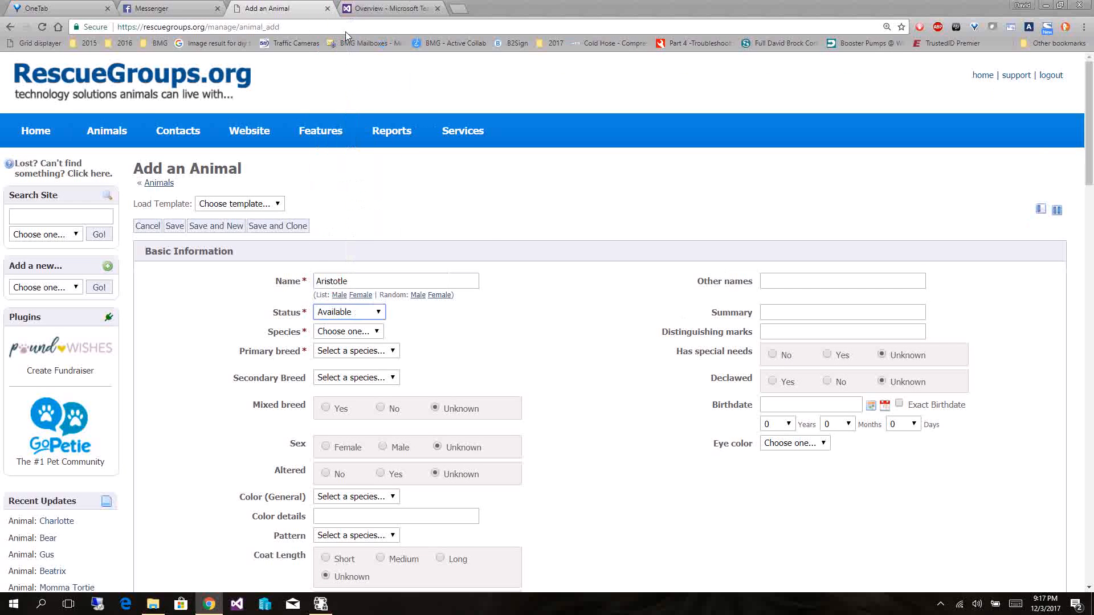
left_click(351, 333)
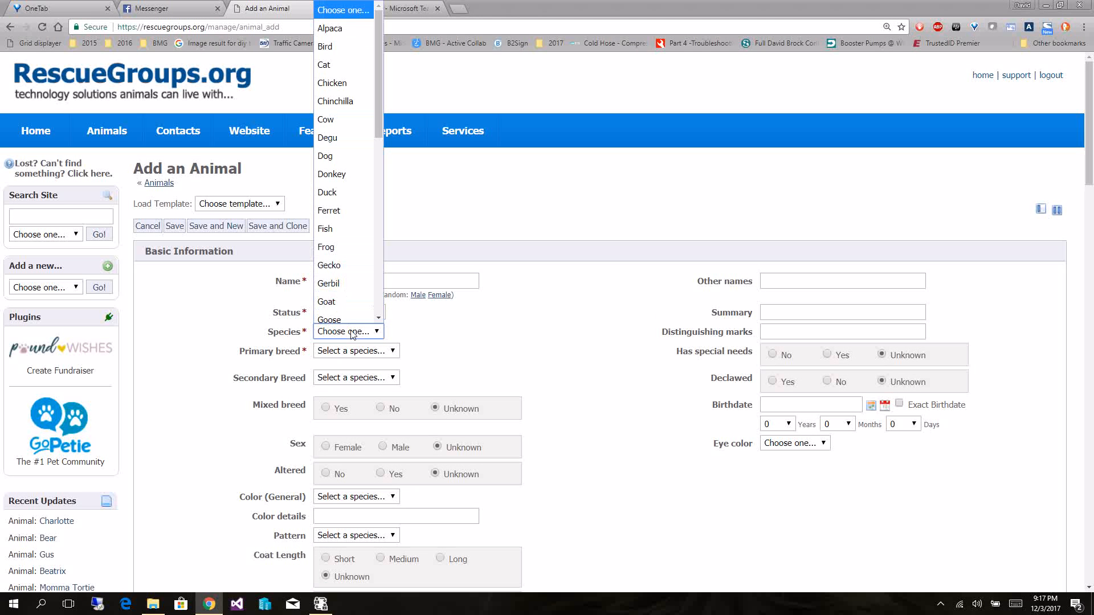
left_click(353, 64)
Set the primary breed to Bombay and review the secondary breed options without choosing one.
scroll(581, 259, "down", 2)
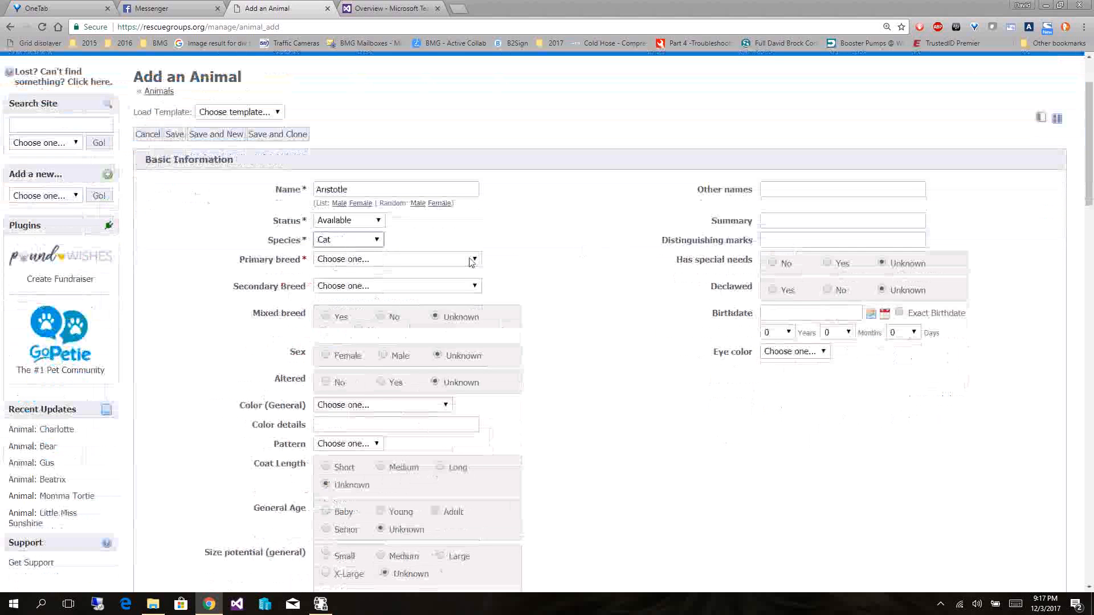
left_click(471, 260)
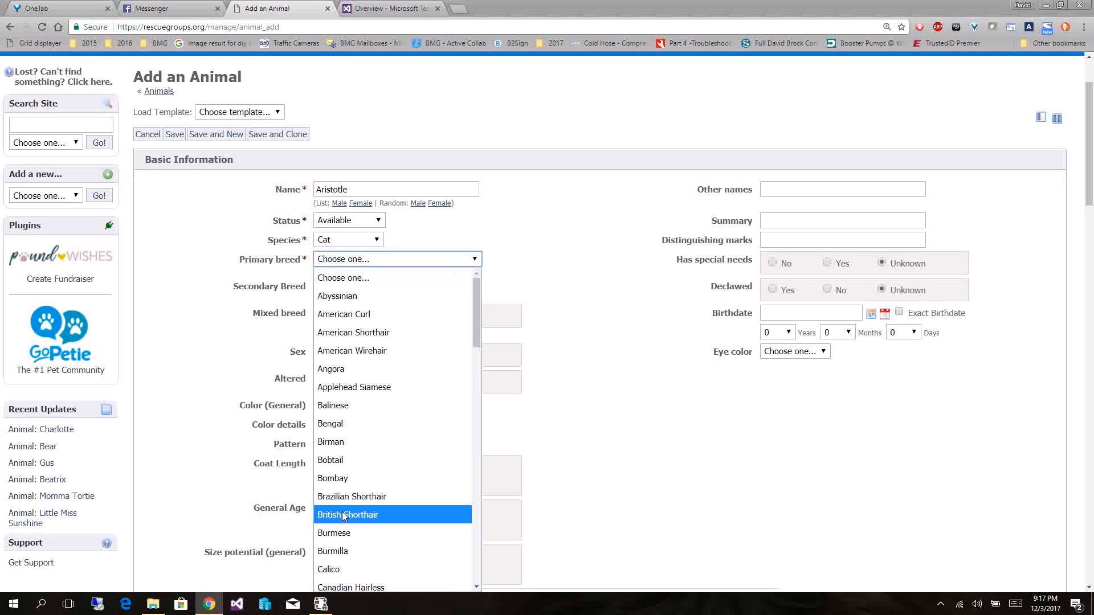
left_click(343, 476)
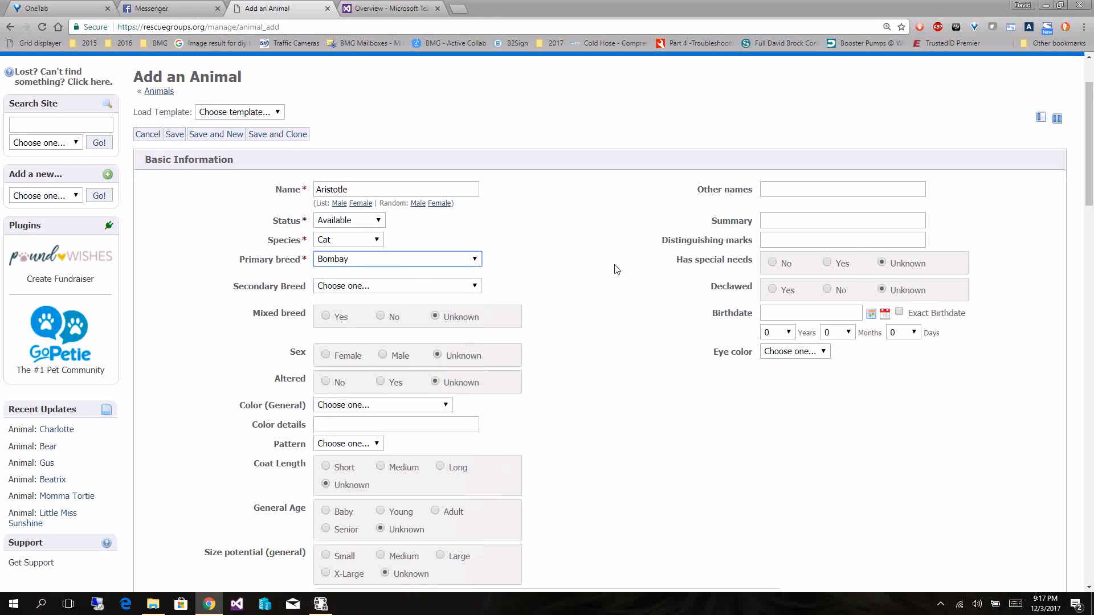
scroll(358, 216, "down", 1)
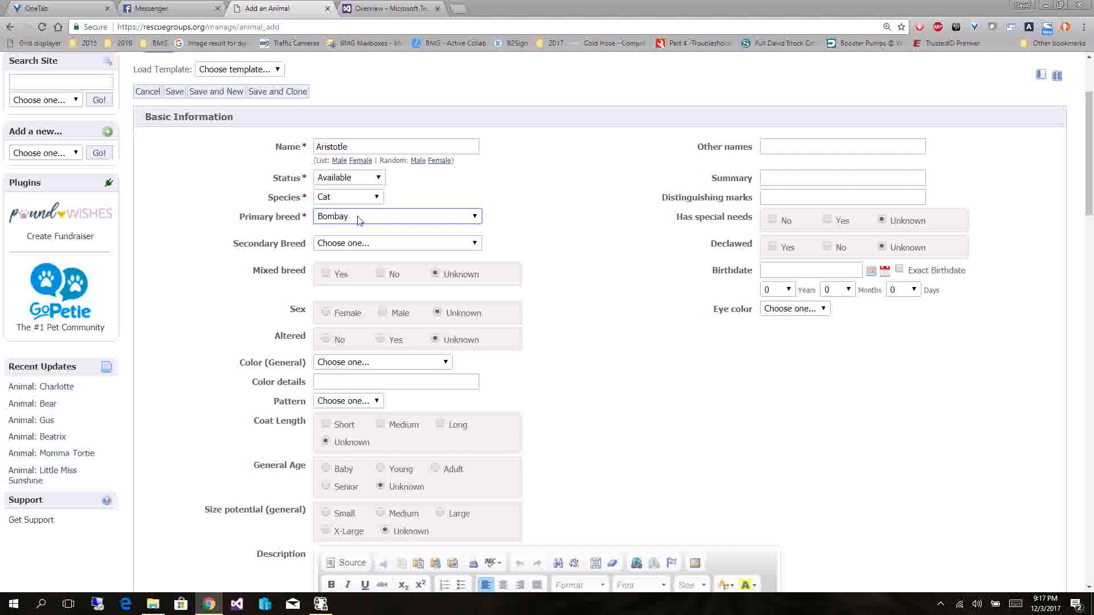
left_click(363, 248)
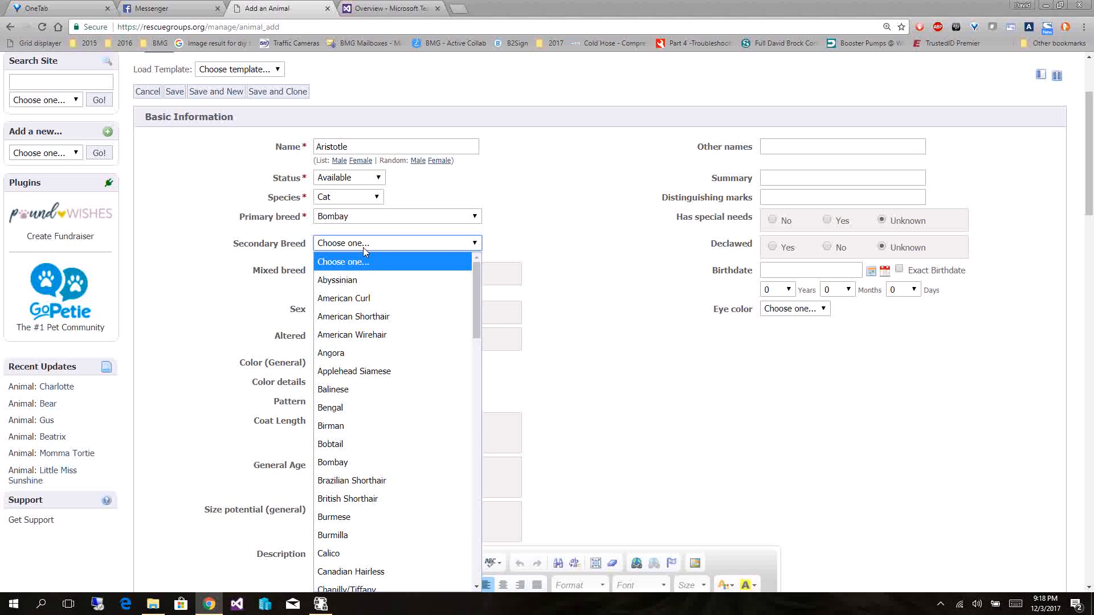
left_click(540, 254)
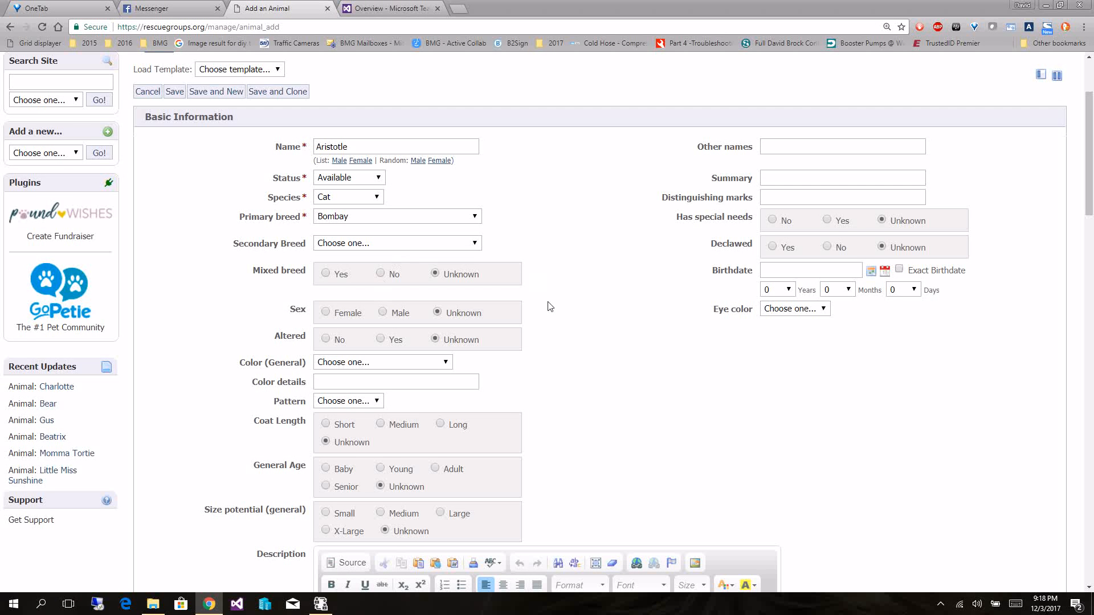
Set Mixed breed to No, Sex to Male and Altered to Yes for the new cat.
scroll(548, 305, "down", 1)
left_click(381, 214)
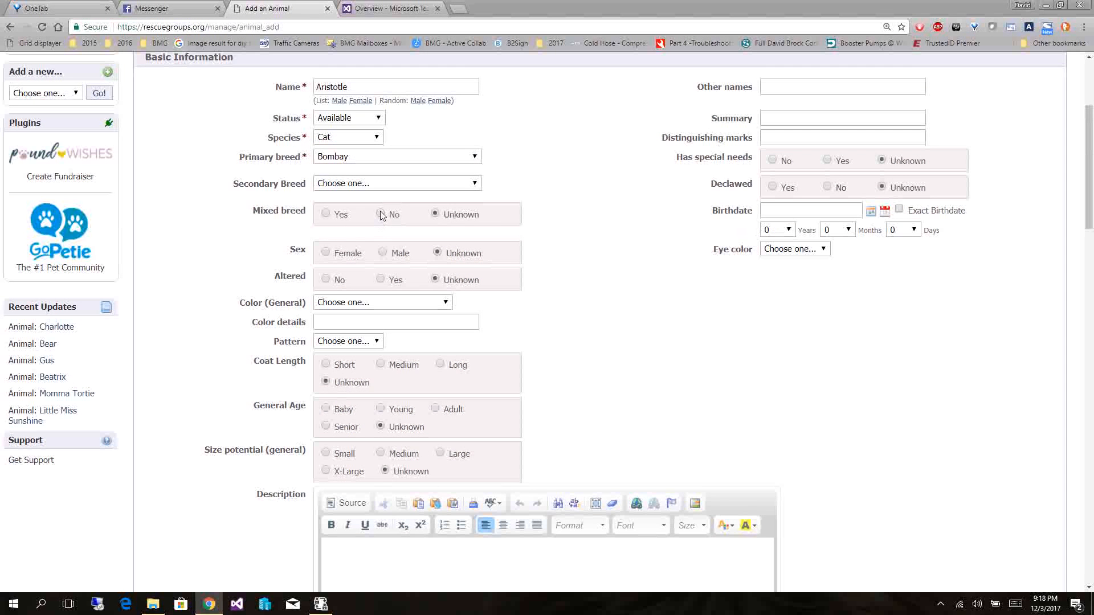
left_click(382, 252)
scroll(609, 302, "down", 2)
Set the general color to Cream and White and open the color details for entry.
left_click(386, 220)
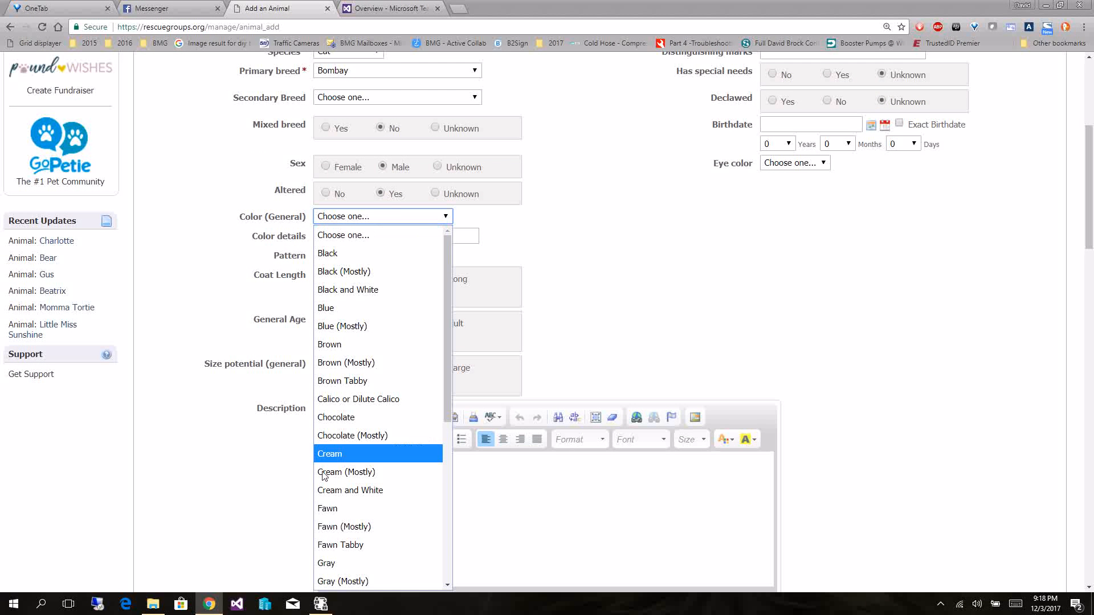
left_click(361, 491)
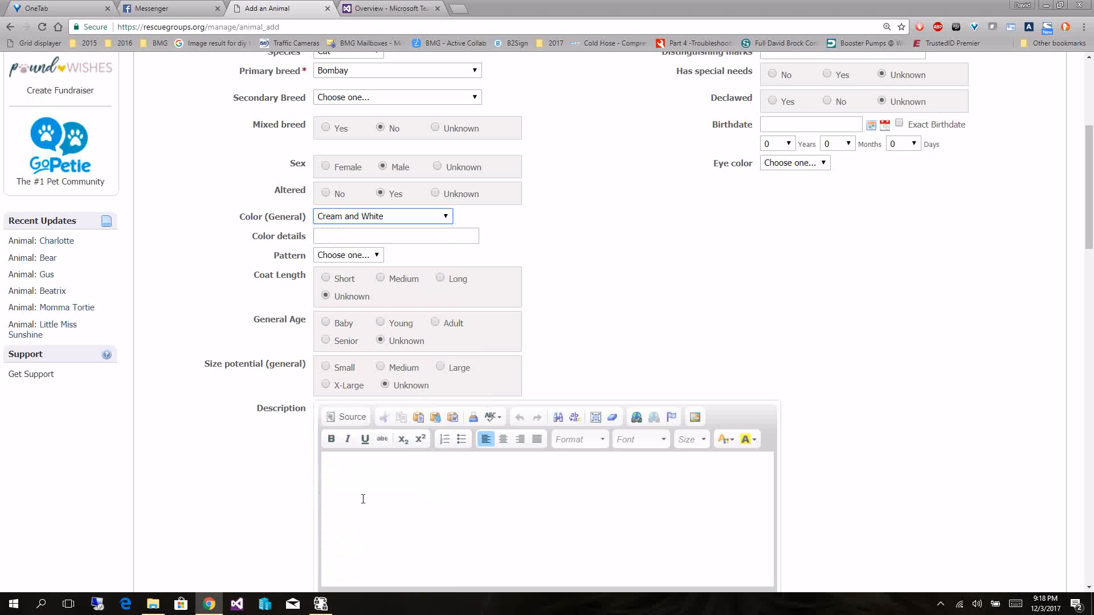
left_click(403, 241)
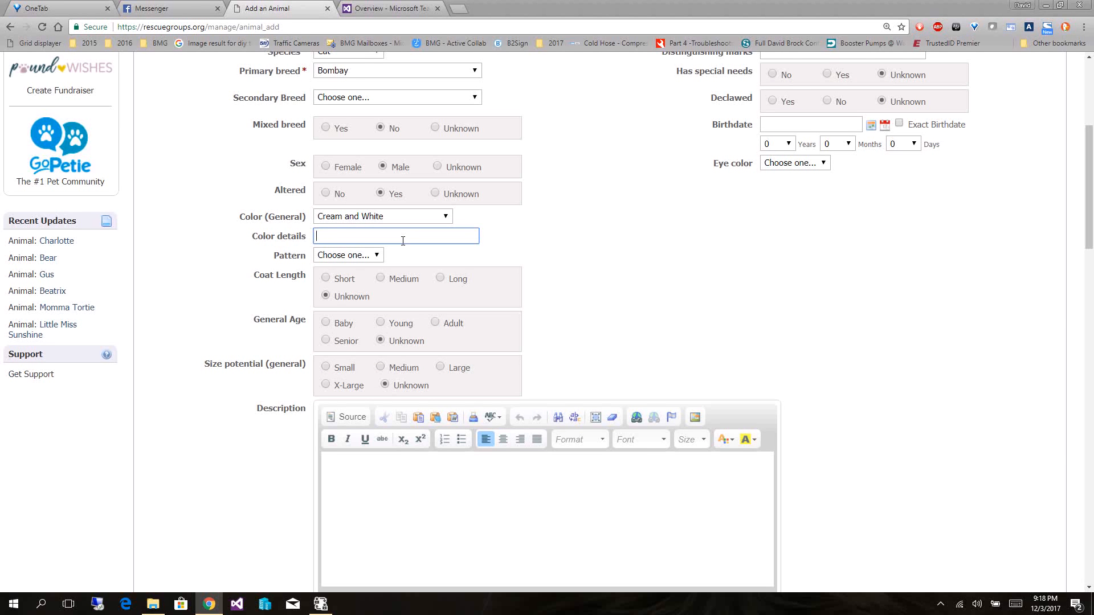
Enter Spotted tabby as the color details, and set Pattern to Tabby, Coat Length to Medium and General Age to Young.
type("Spotted tabby")
left_click(377, 254)
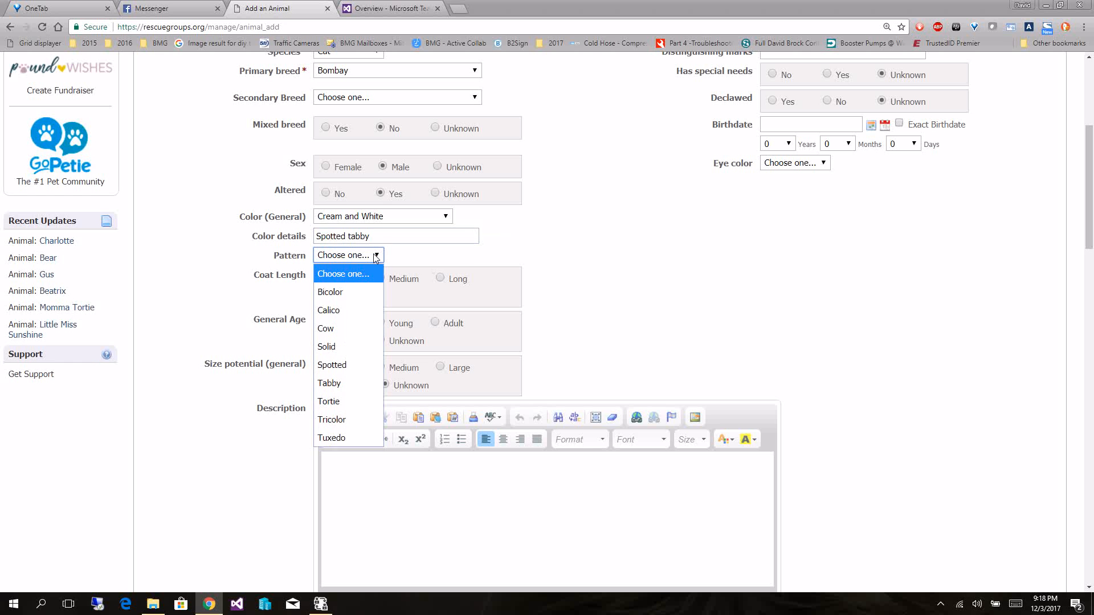
left_click(363, 384)
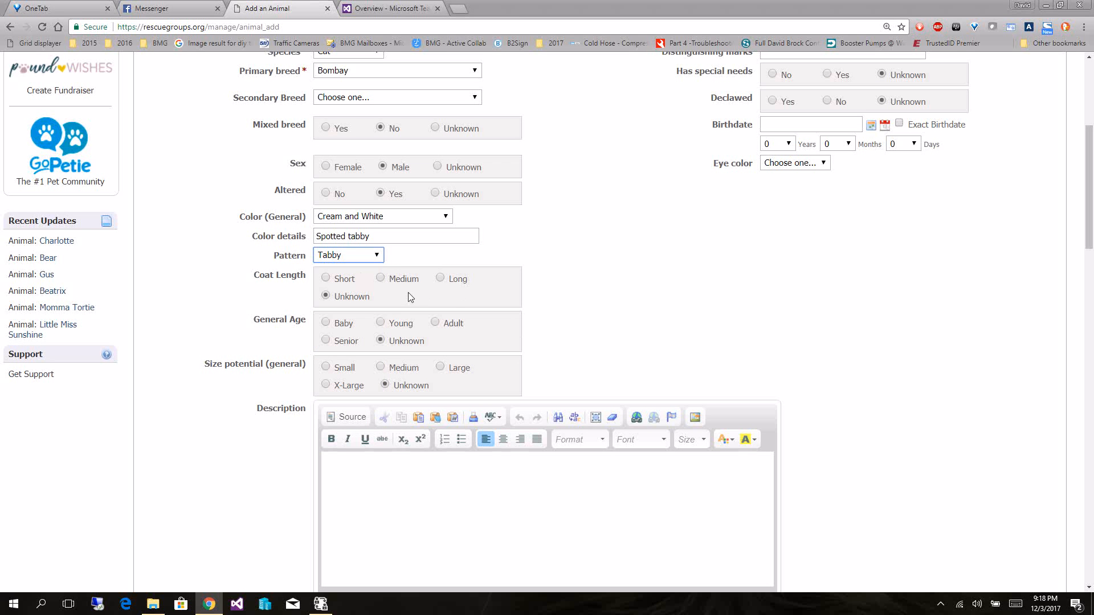
left_click(381, 280)
Write "He's a wonderful boy" as the cat's description.
scroll(570, 399, "down", 1)
left_click(525, 481)
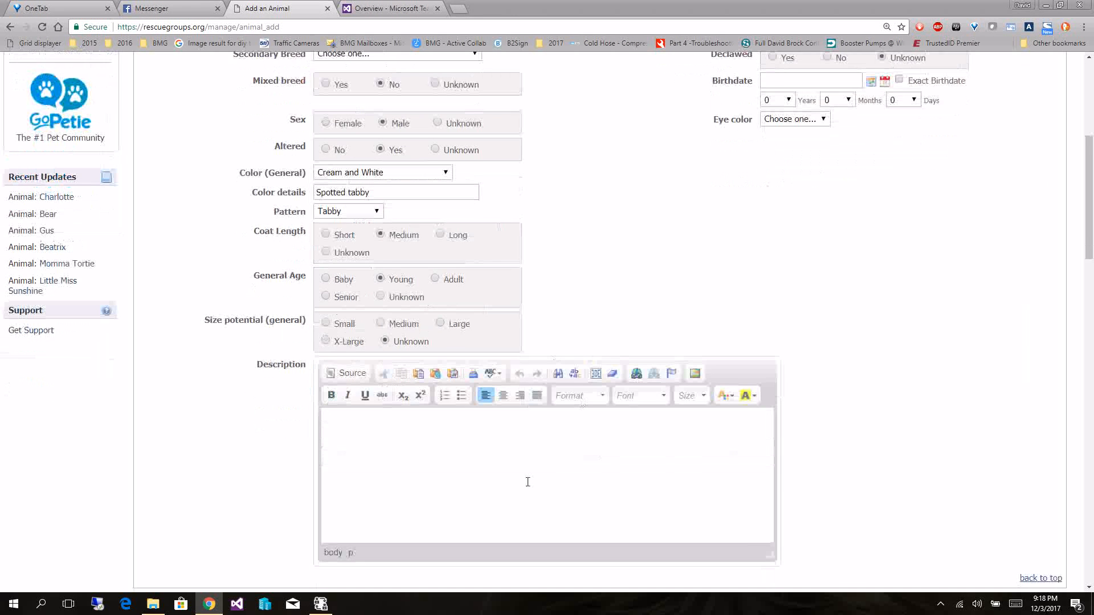
type("H")
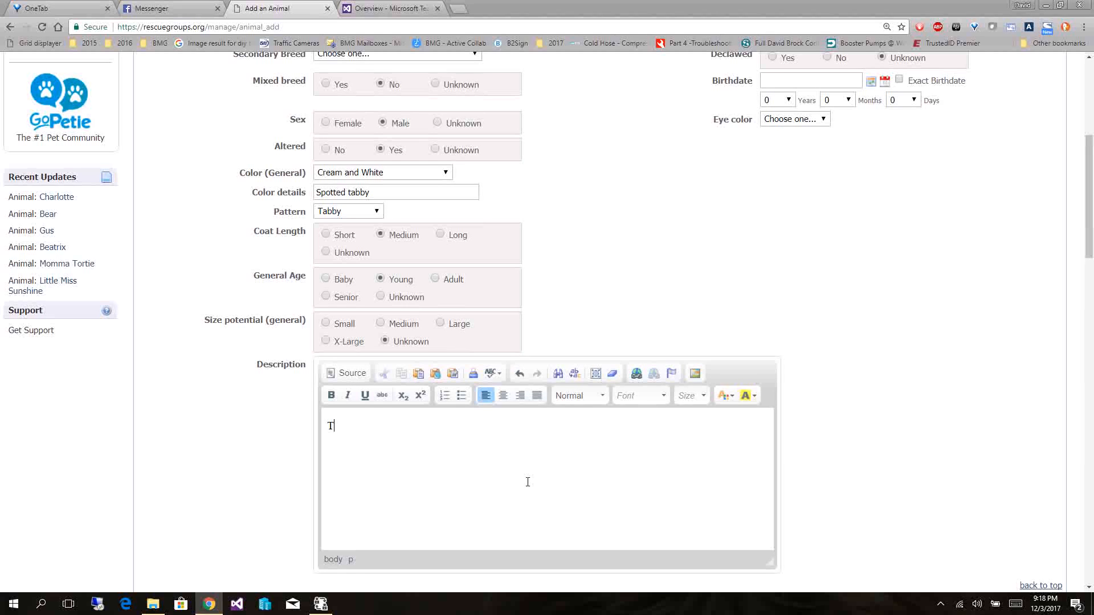
type("ea")
type("'s a wonderful bo")
type("y")
Enter Joey under Other names and Ear tip under Distinguishing marks.
scroll(919, 314, "up", 5)
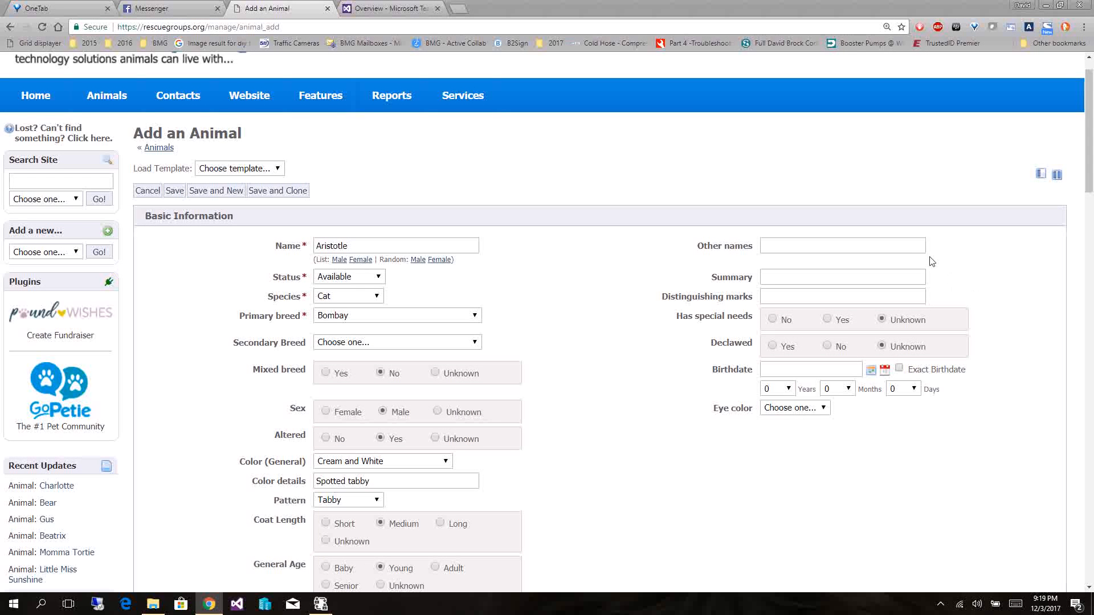
left_click(913, 250)
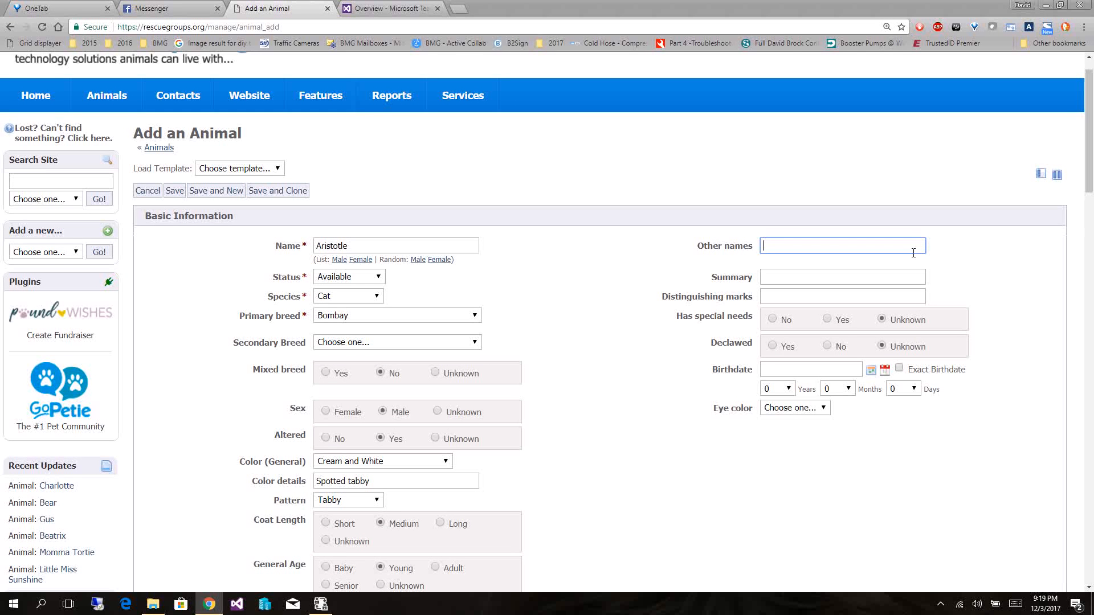
type("Joey")
left_click(889, 296)
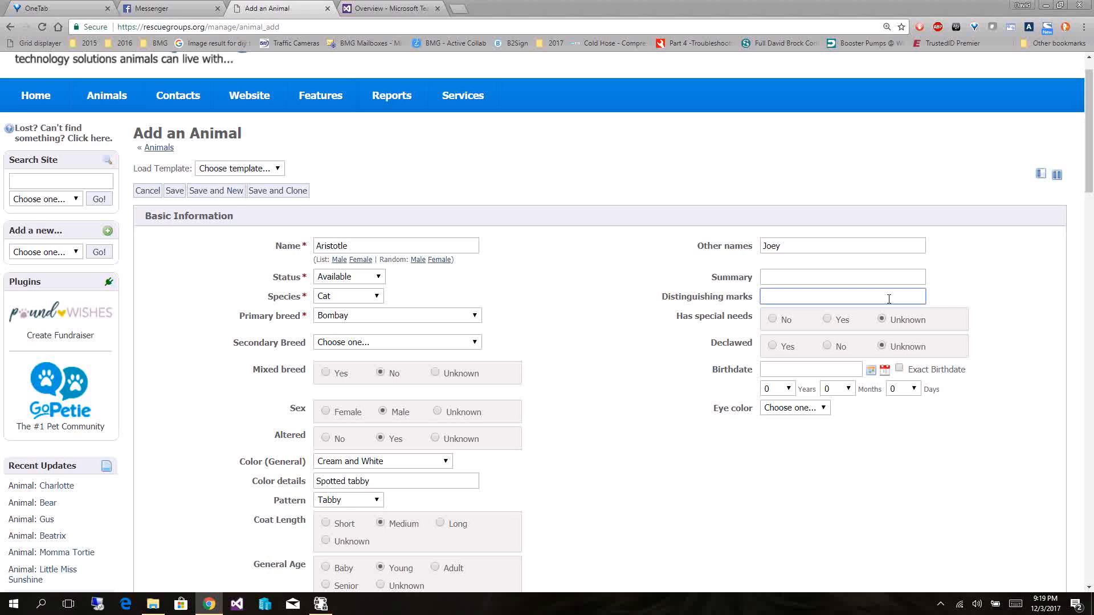
type("Ear tip")
Set Has special needs and Declawed to No, and set the cat's age to 2 years and 6 months.
left_click(772, 320)
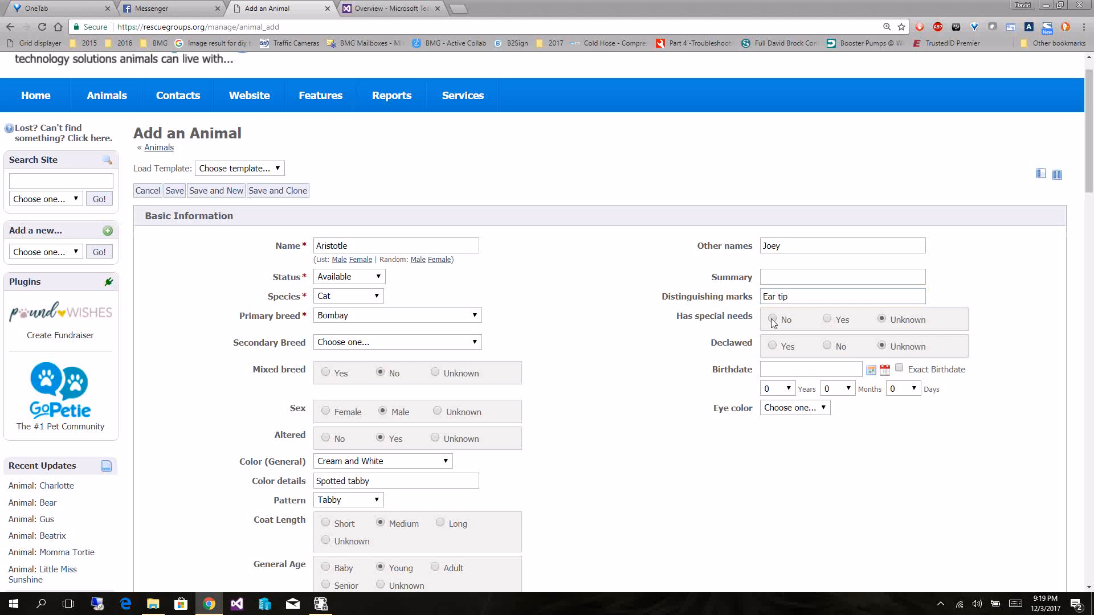
left_click(832, 347)
left_click(784, 389)
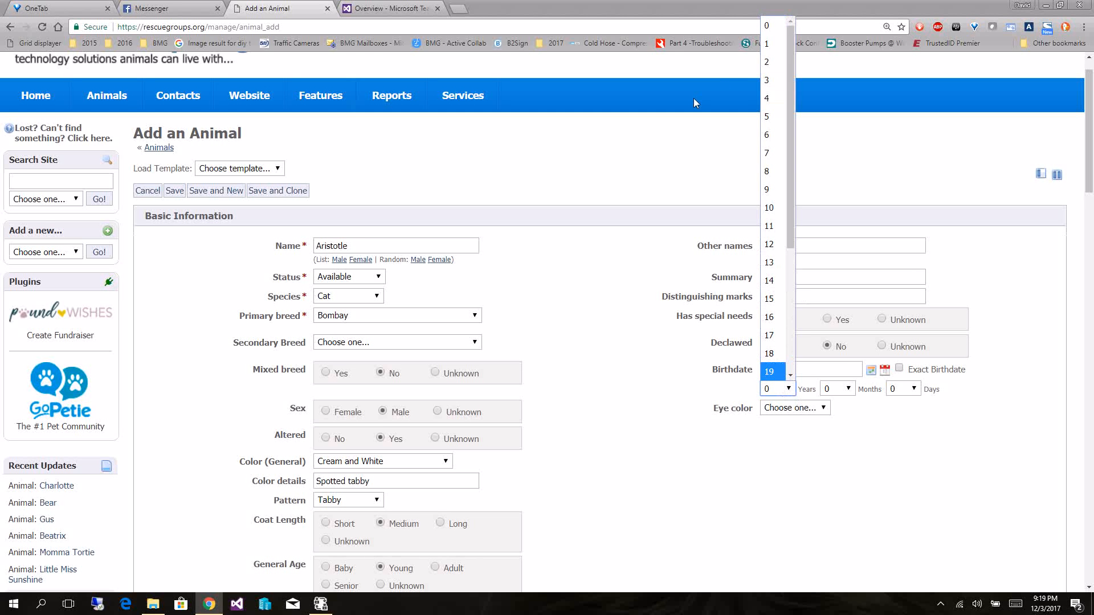
left_click(768, 61)
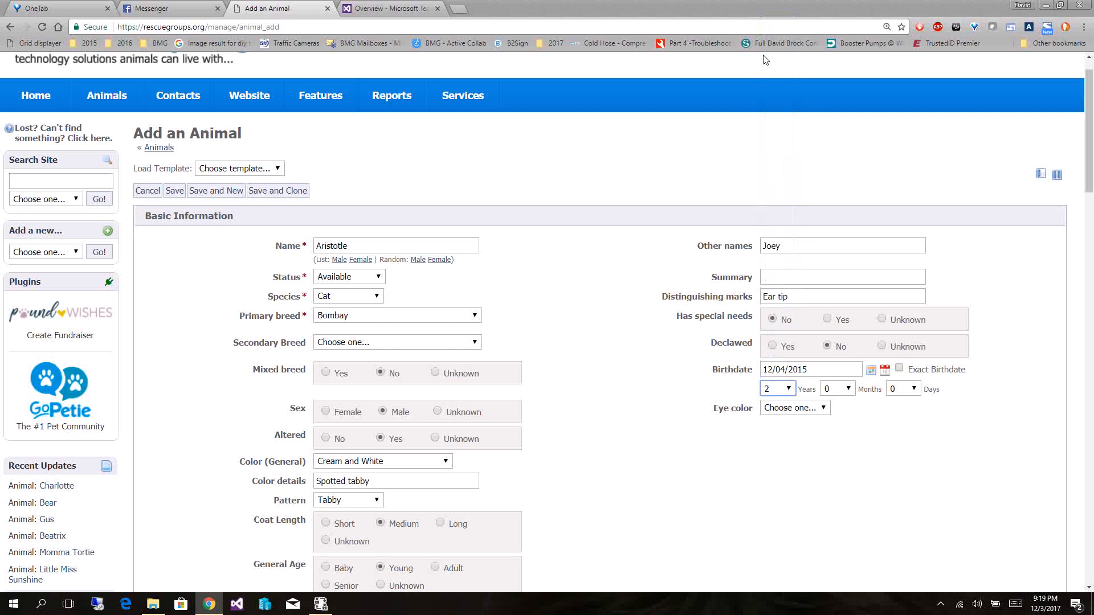
left_click(849, 389)
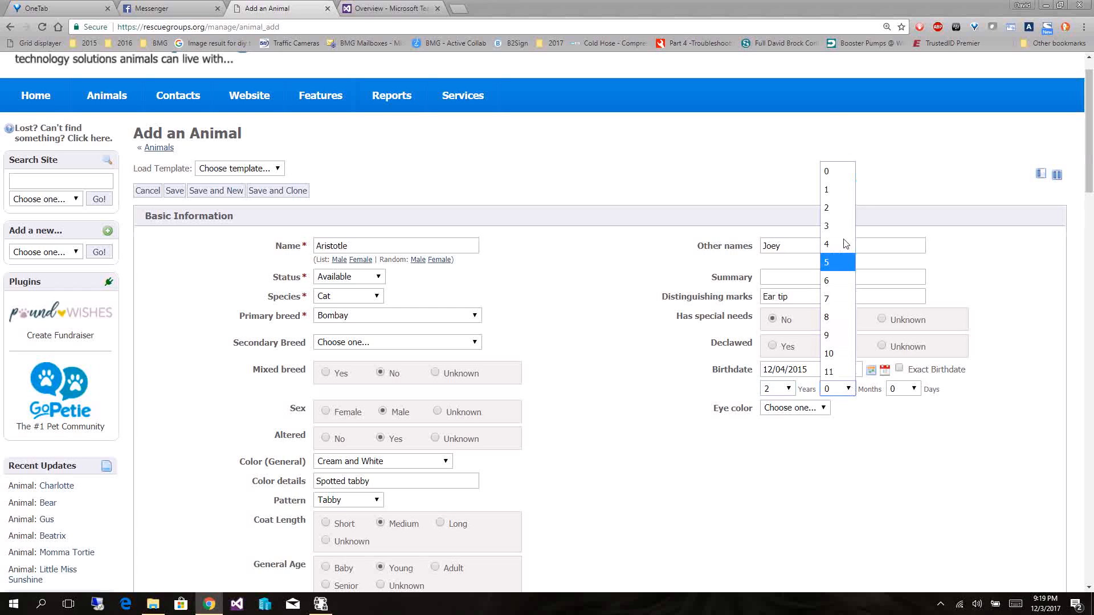
left_click(836, 280)
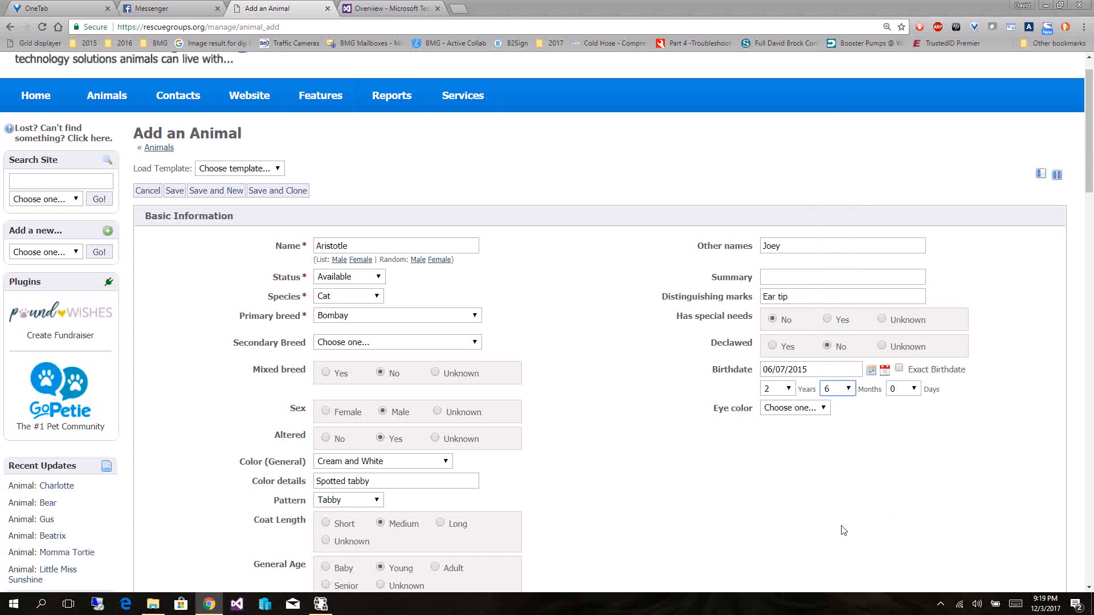
Review the birthdate calendar and its months without picking a date, and set the eye color to Brown.
scroll(843, 530, "down", 2)
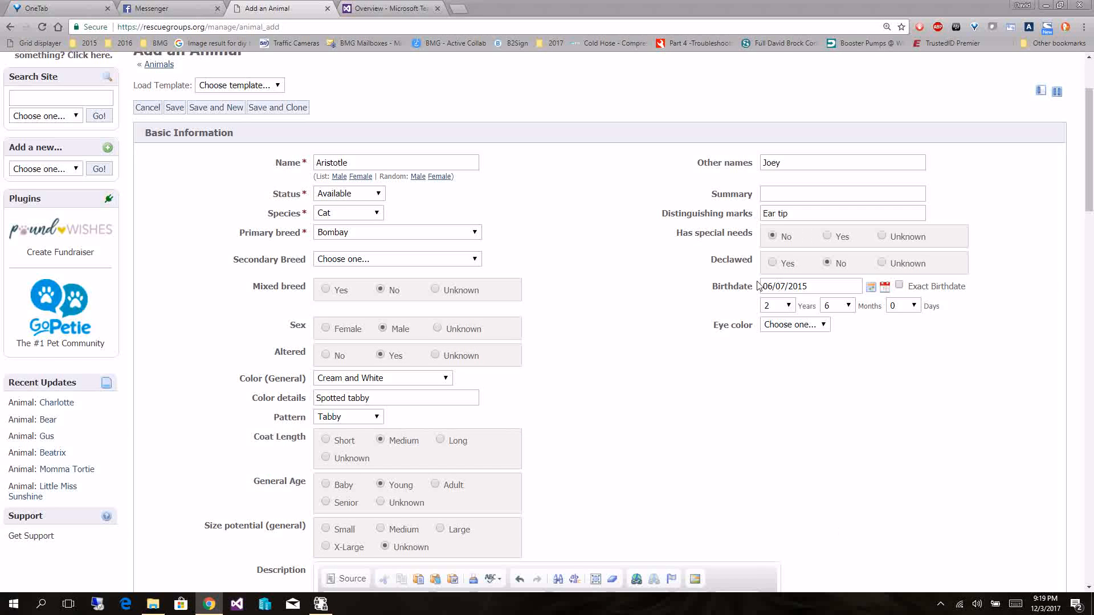
left_click(872, 289)
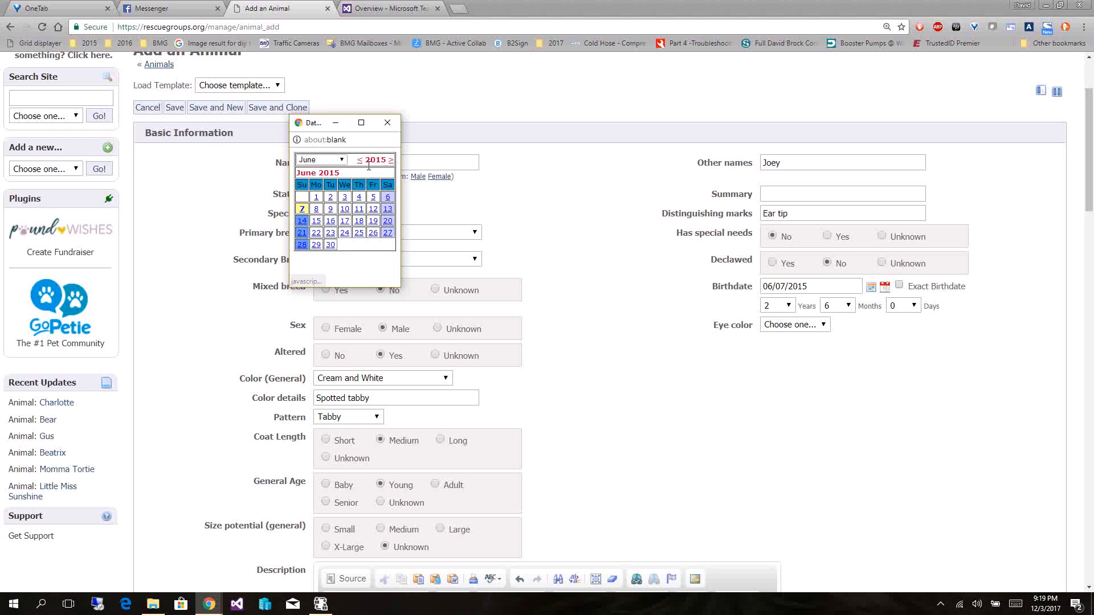
left_click(344, 161)
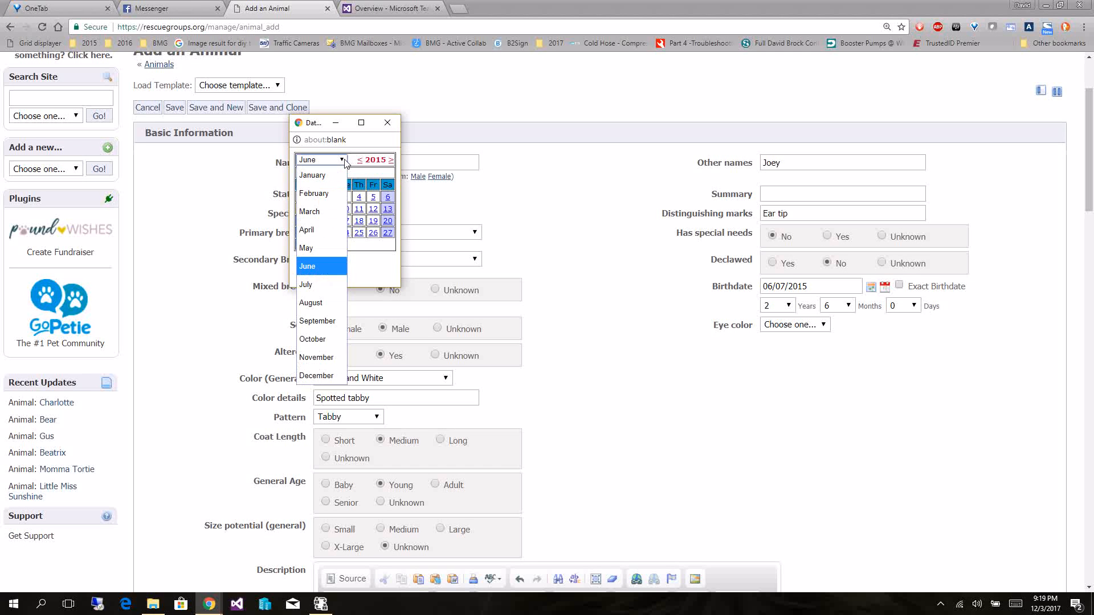
left_click(387, 122)
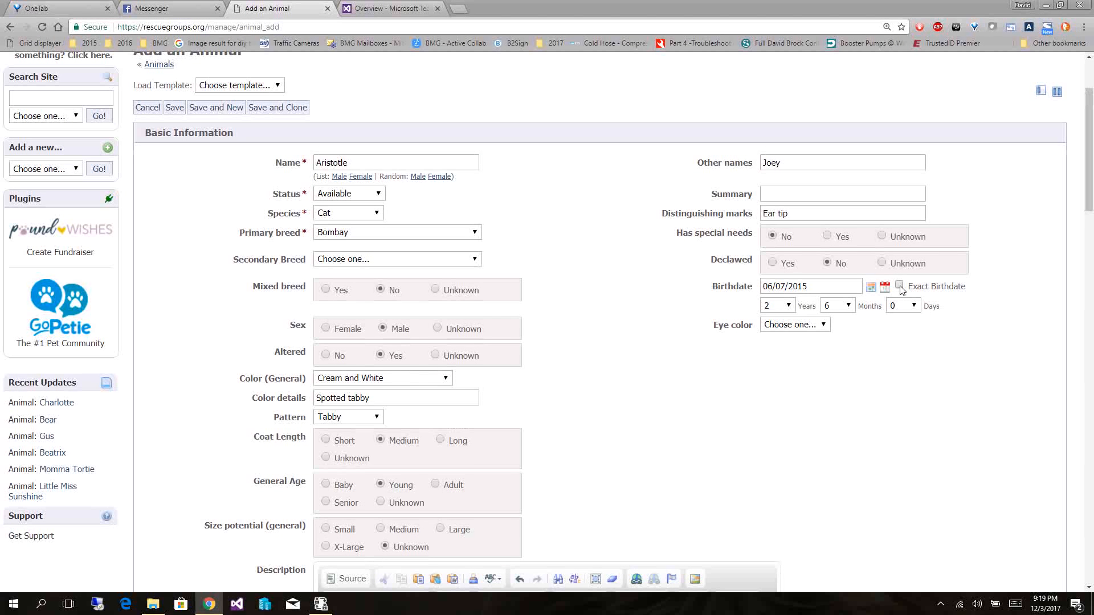
left_click(799, 325)
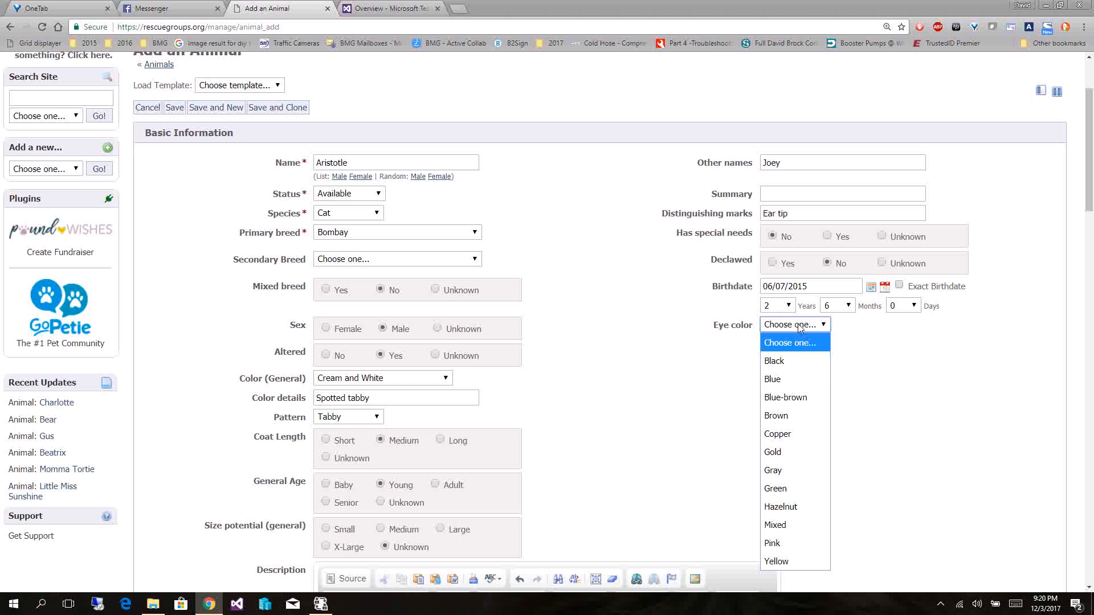
left_click(786, 415)
Set Housetrained to Yes, Reaction to new people to Friendly and Indoor/Outdoor to Indoor Only, and mark the qualities Playful and Gentle.
scroll(787, 420, "down", 3)
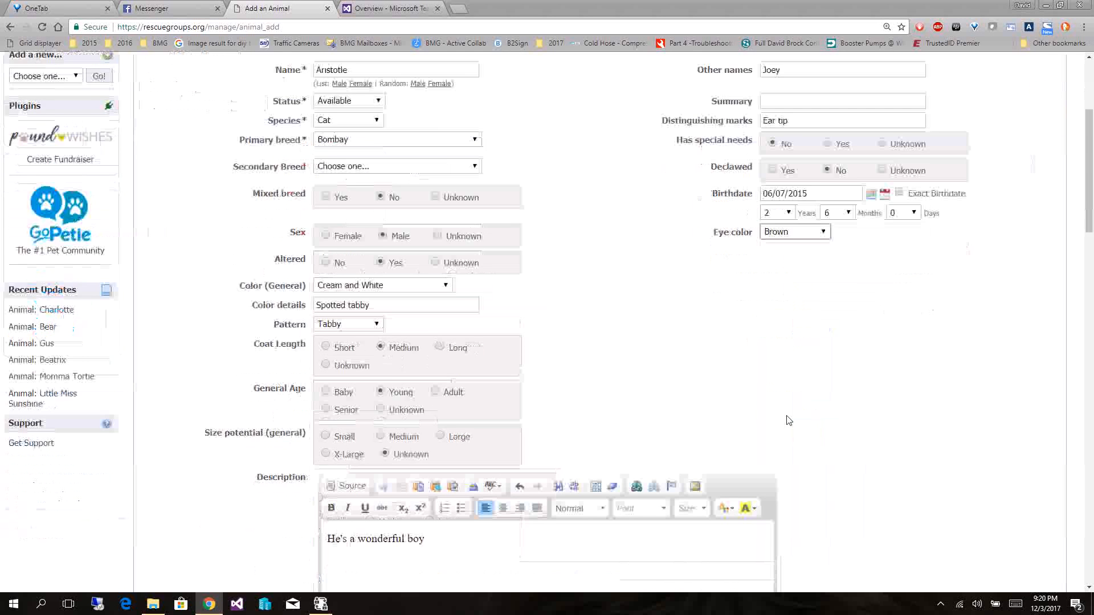
scroll(789, 420, "down", 10)
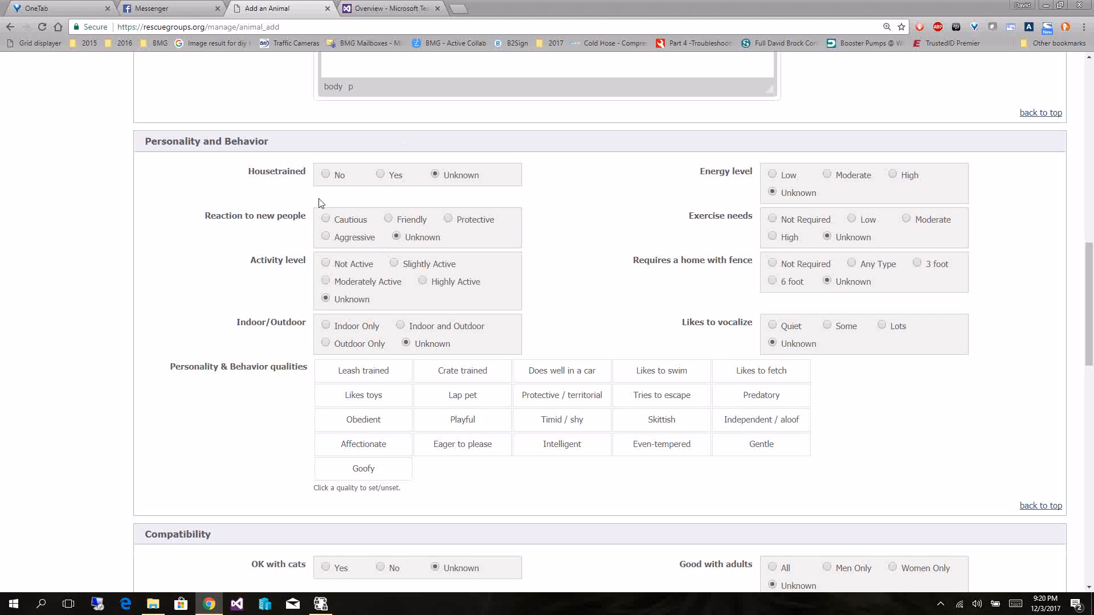
left_click(380, 174)
left_click(326, 325)
left_click(478, 420)
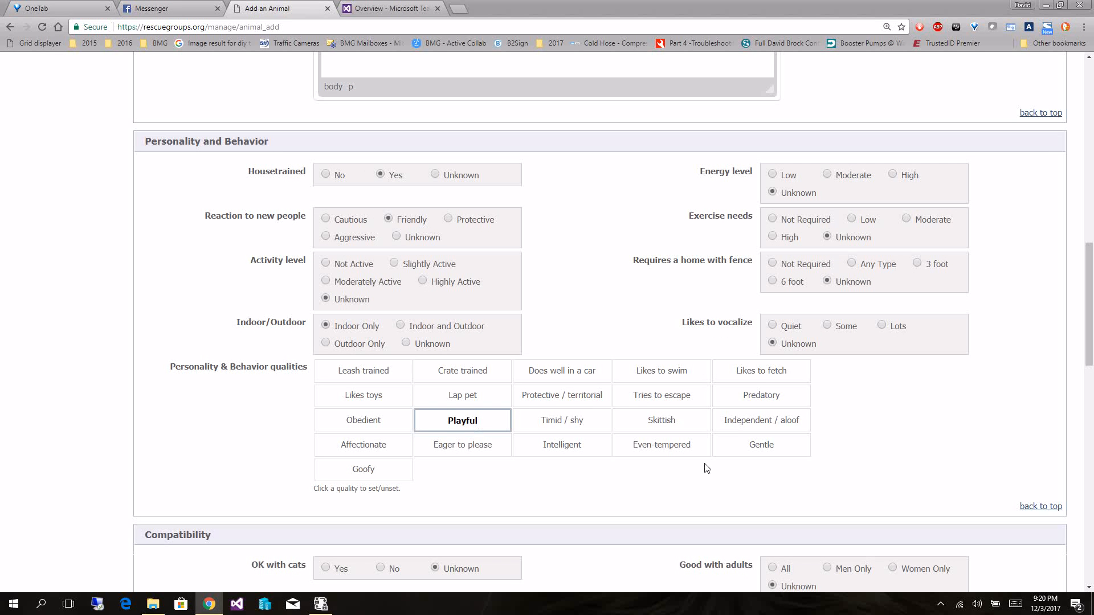
left_click(754, 454)
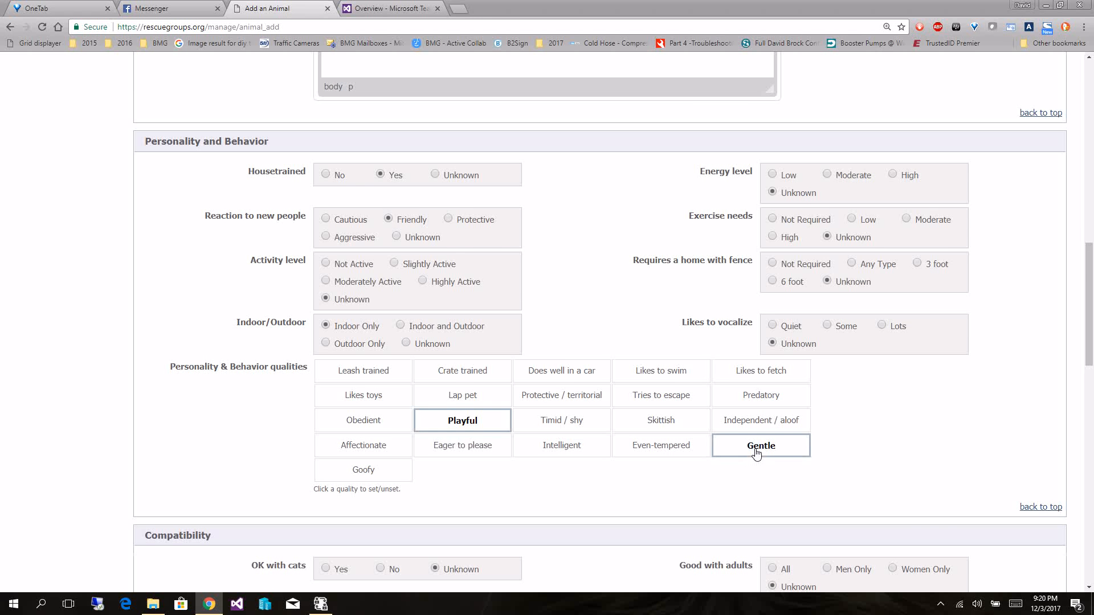
Set the cat as OK with cats, dogs and kids, Good with adults to All, and Owner experience needed to None.
scroll(419, 519, "down", 4)
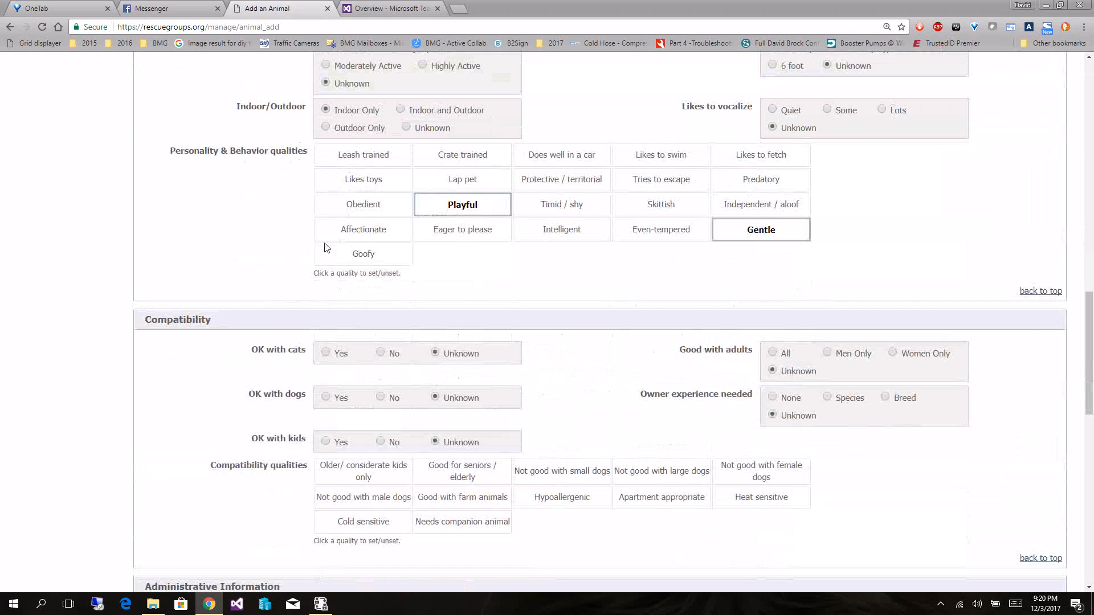
left_click(326, 354)
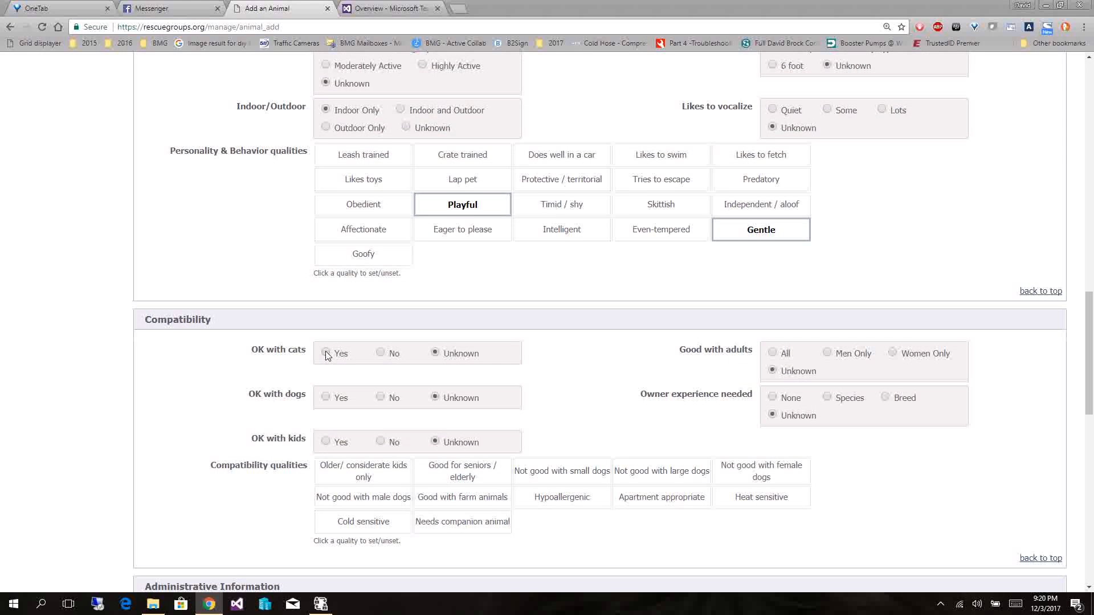
left_click(325, 398)
scroll(647, 529, "down", 2)
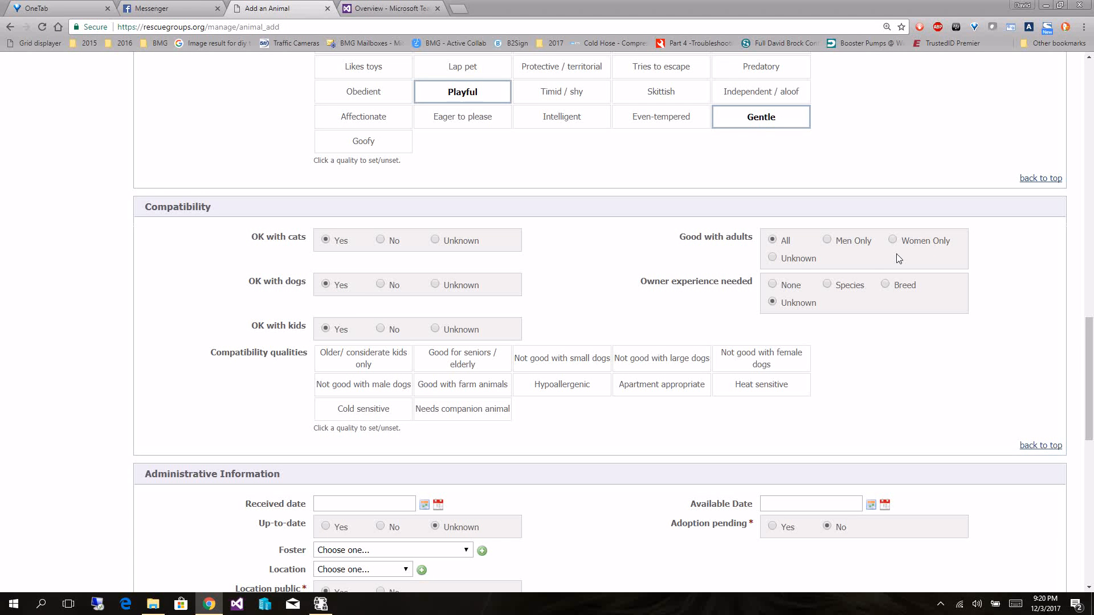
left_click(772, 285)
Set the Received date to 12/3/2017 and Up-to-date to Yes in the administrative information.
scroll(900, 307, "down", 5)
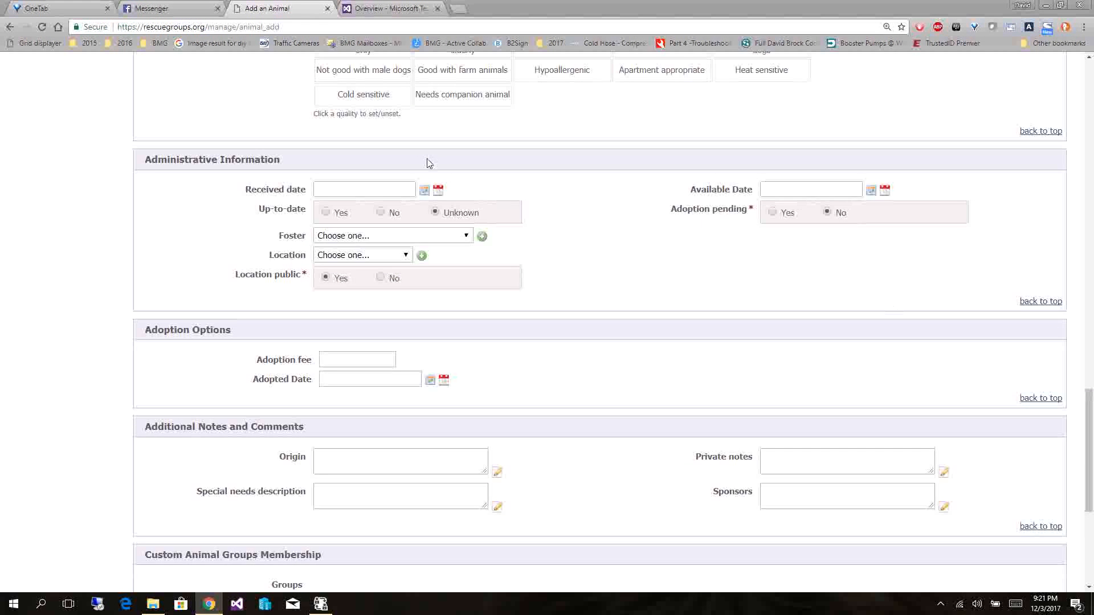
left_click(438, 190)
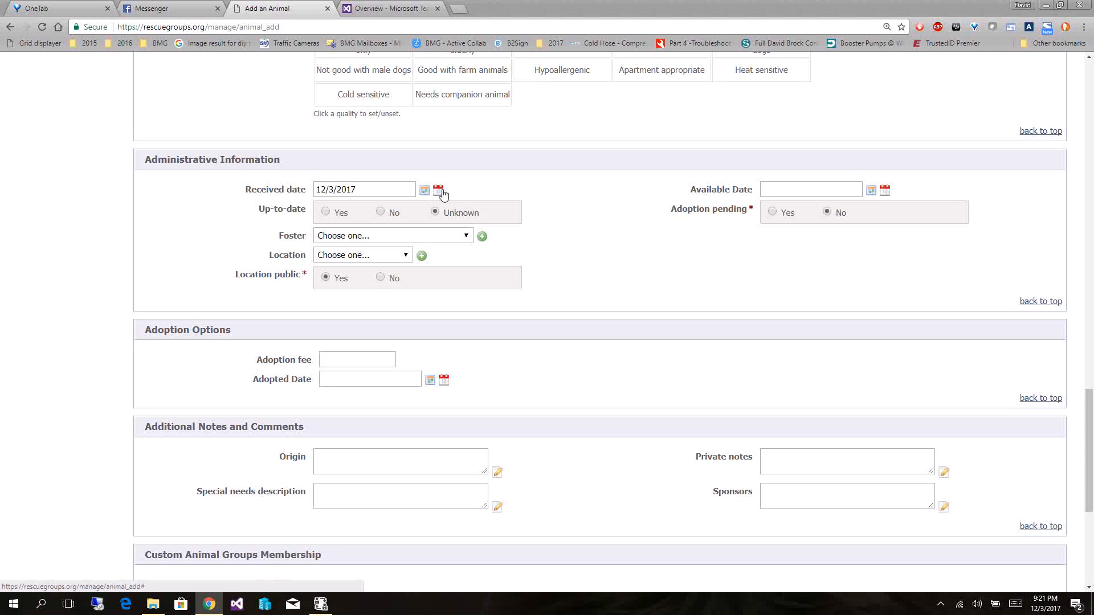
left_click(325, 212)
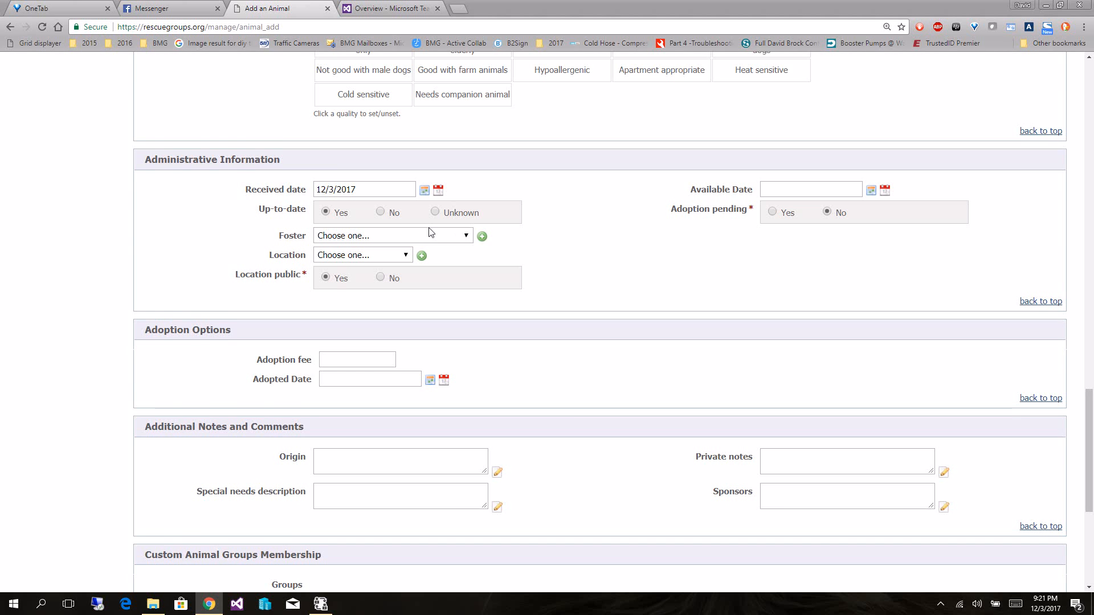
Assign the first listed caretaker as foster, set the location to Pet Valu Parkesburg, and clear the foster assignment again.
left_click(437, 240)
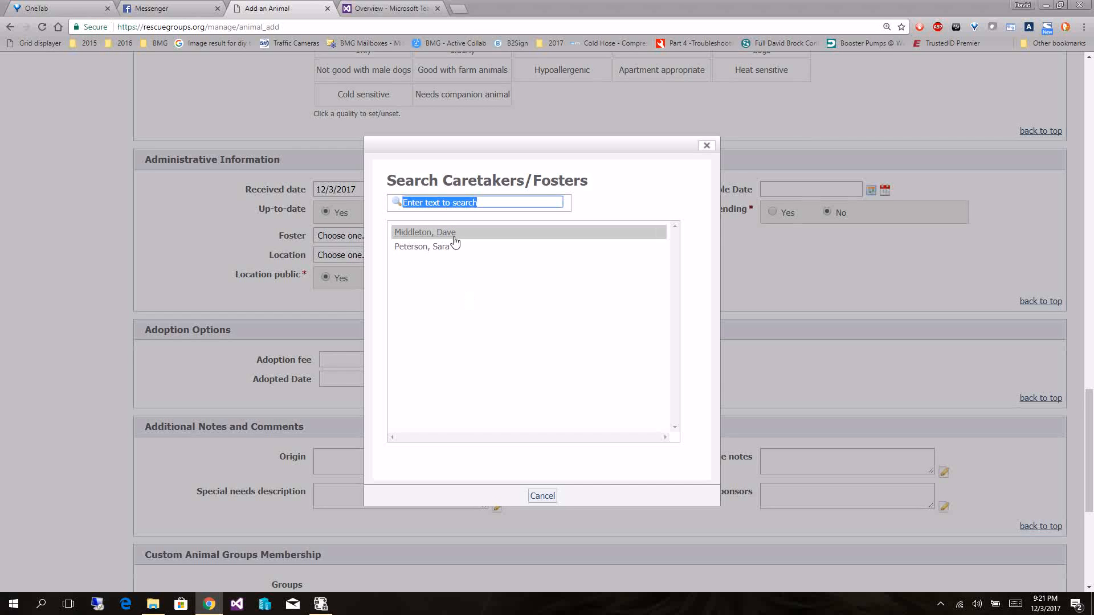
left_click(451, 236)
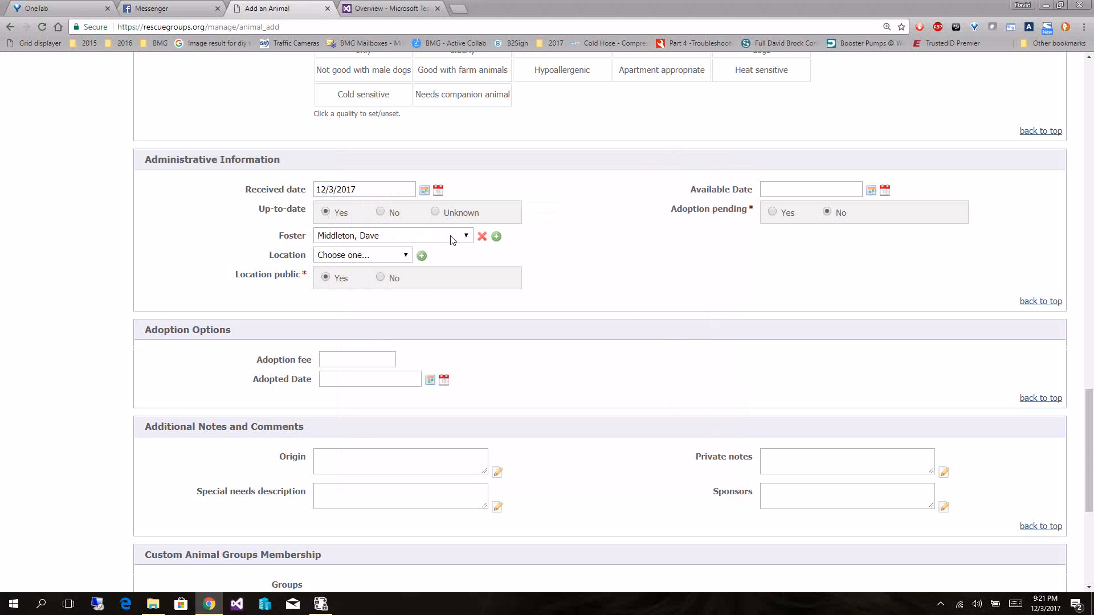
left_click(406, 256)
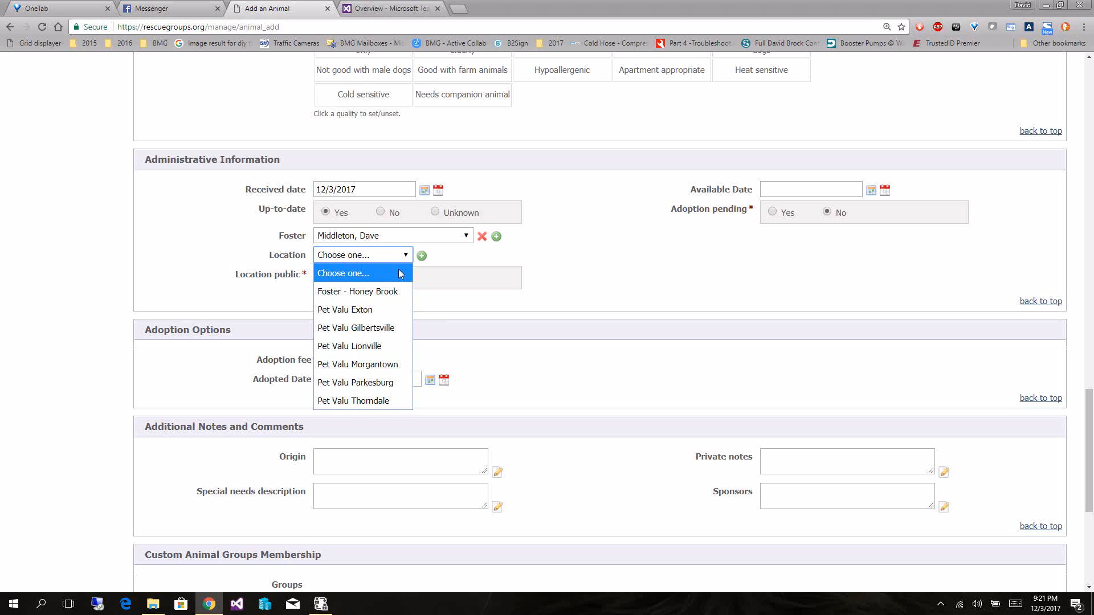
left_click(387, 381)
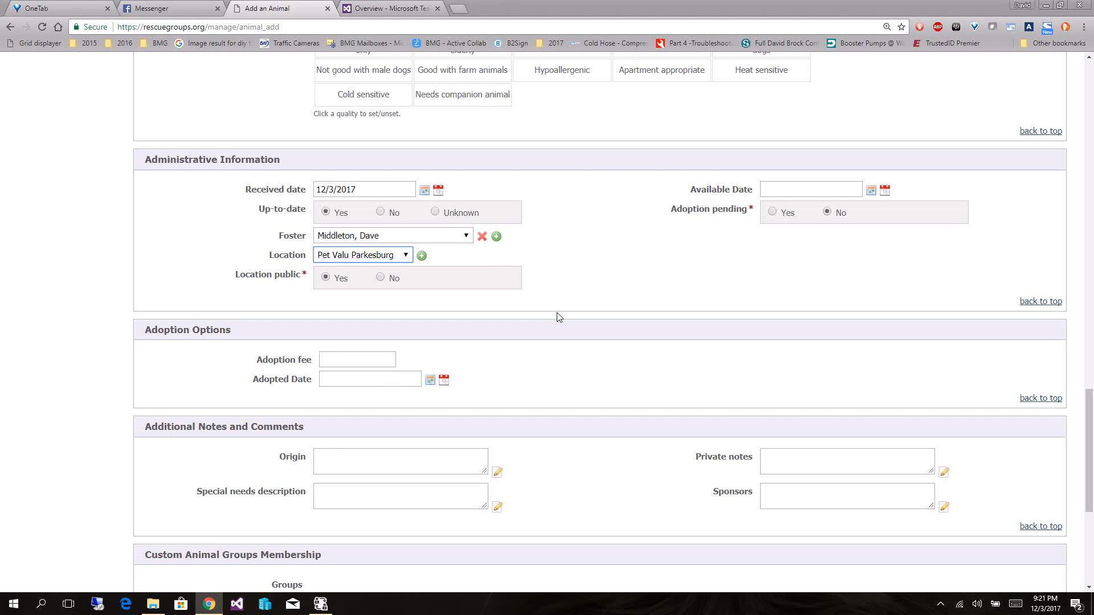
left_click(482, 237)
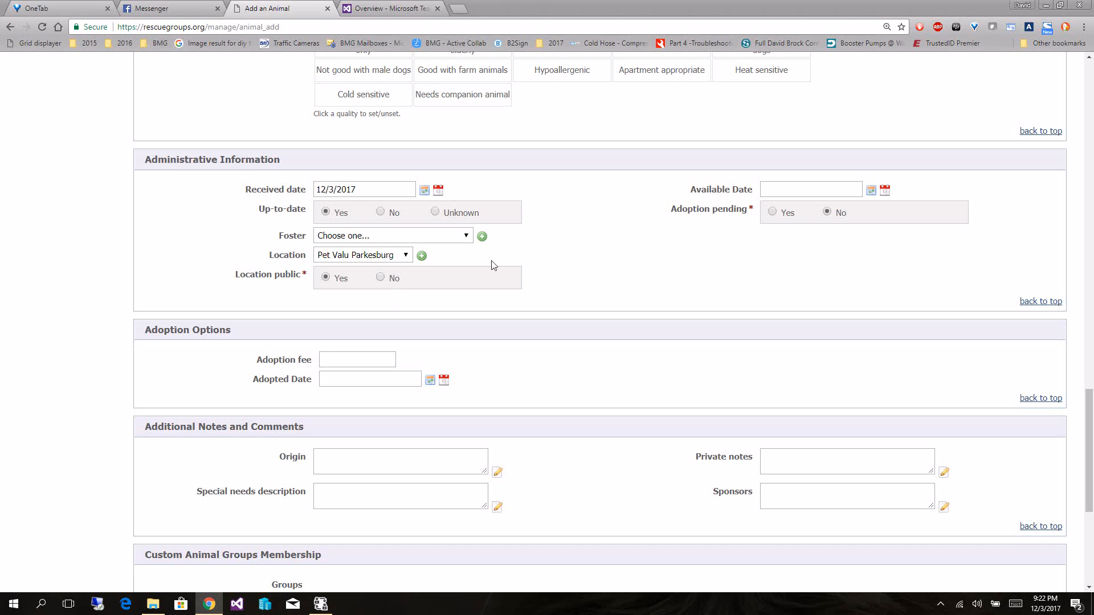
Set the Available Date to 12/3/2017 and the adoption fee to 100.
left_click(887, 190)
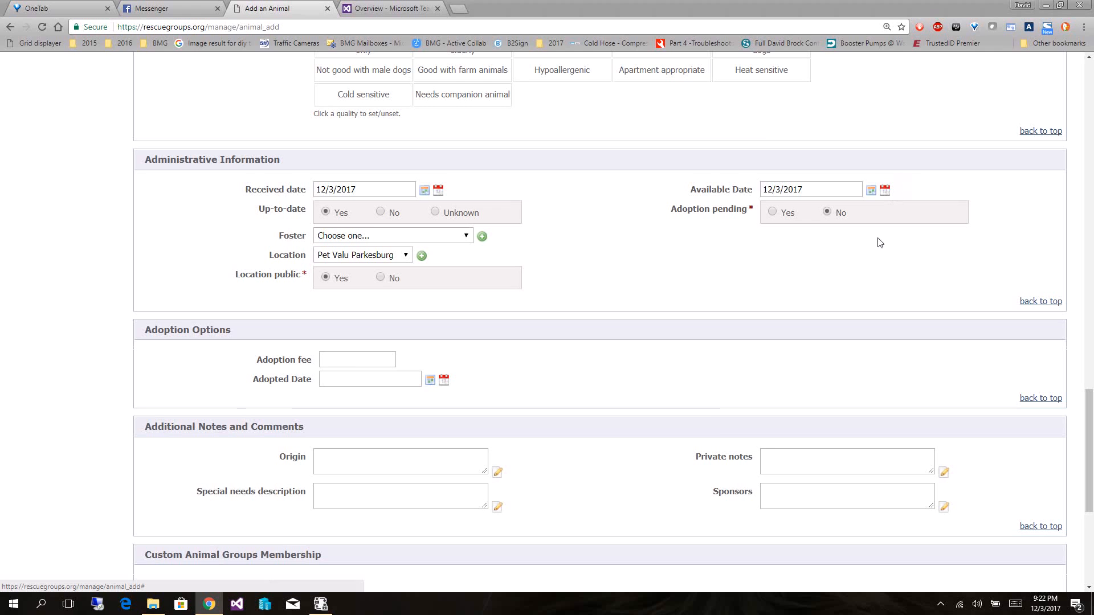
scroll(666, 295, "down", 2)
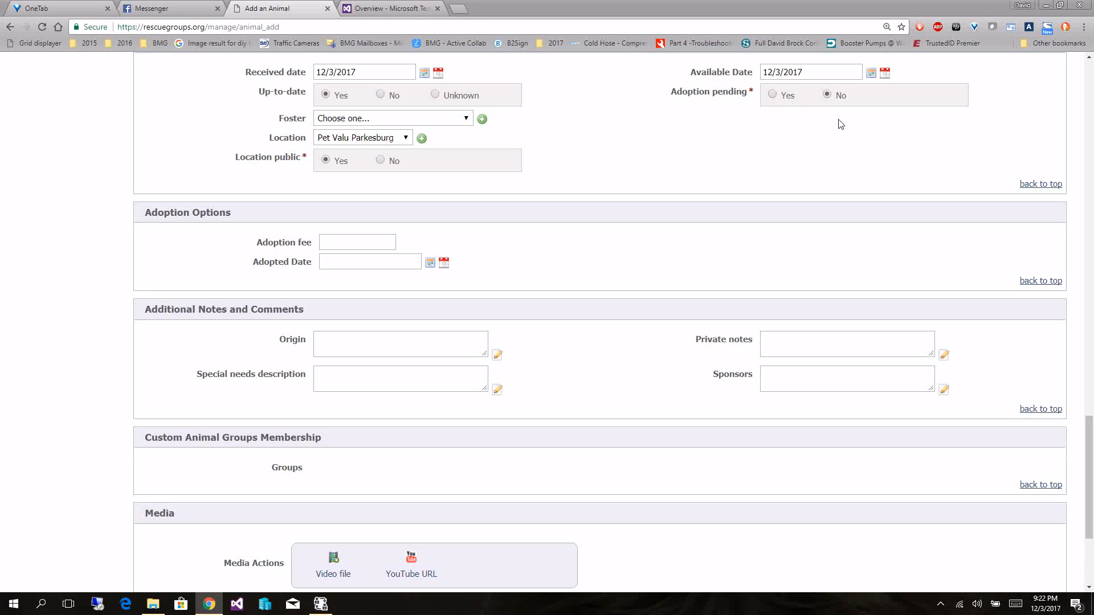
left_click(370, 244)
type("100")
left_click(522, 279)
right_click(520, 274)
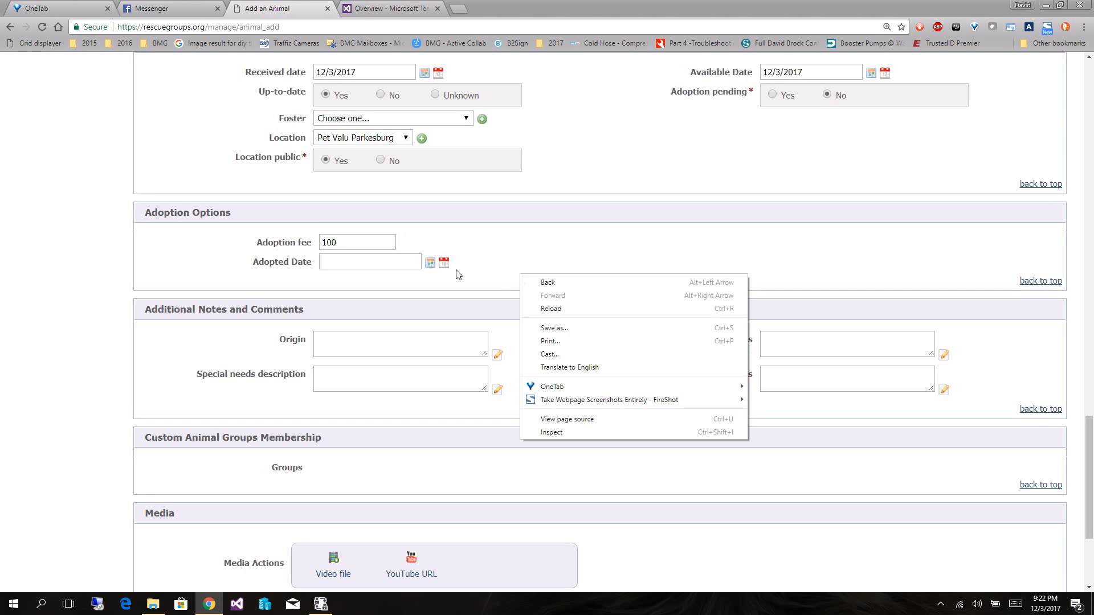
Enter "Stay from Philly" as the origin and "Had majors fleas" as the private notes.
left_click(441, 290)
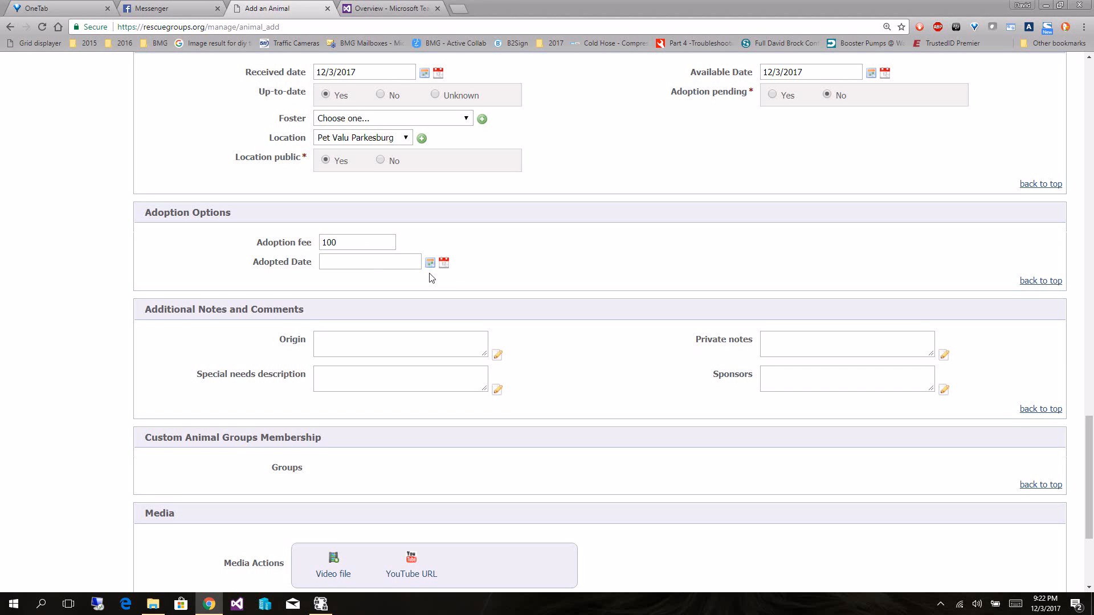
left_click(419, 354)
type("S")
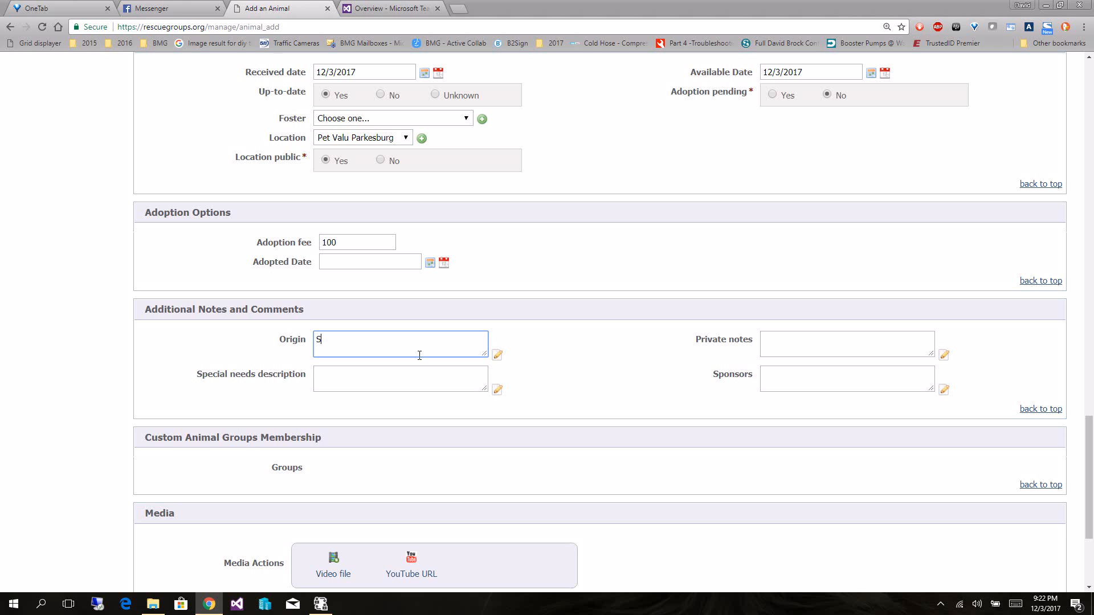
type("tay from Philly")
left_click(847, 351)
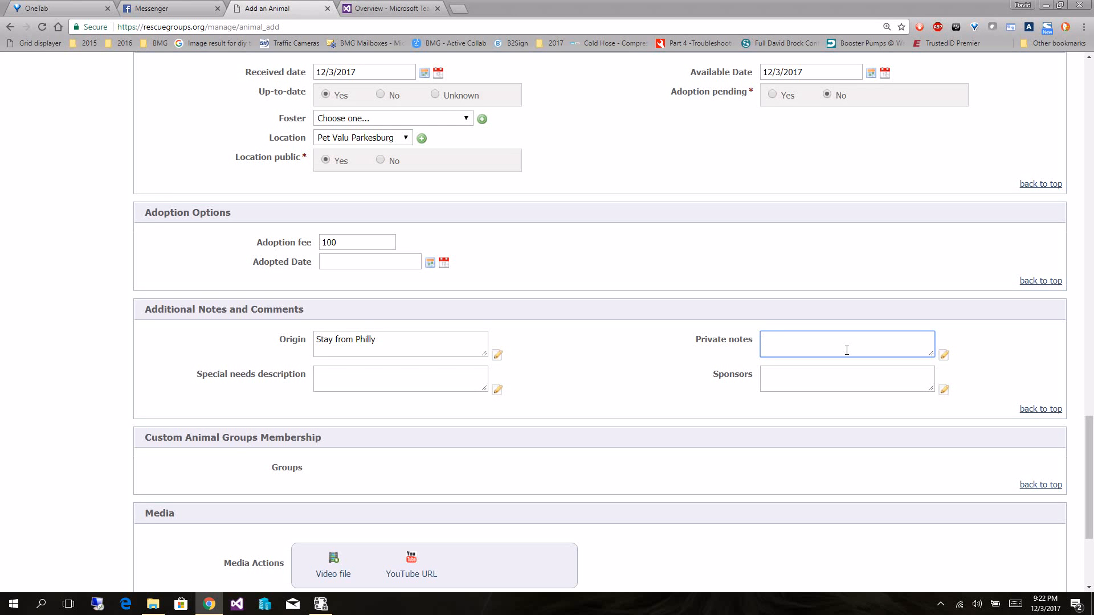
type("Had majors fleas")
scroll(665, 450, "down", 4)
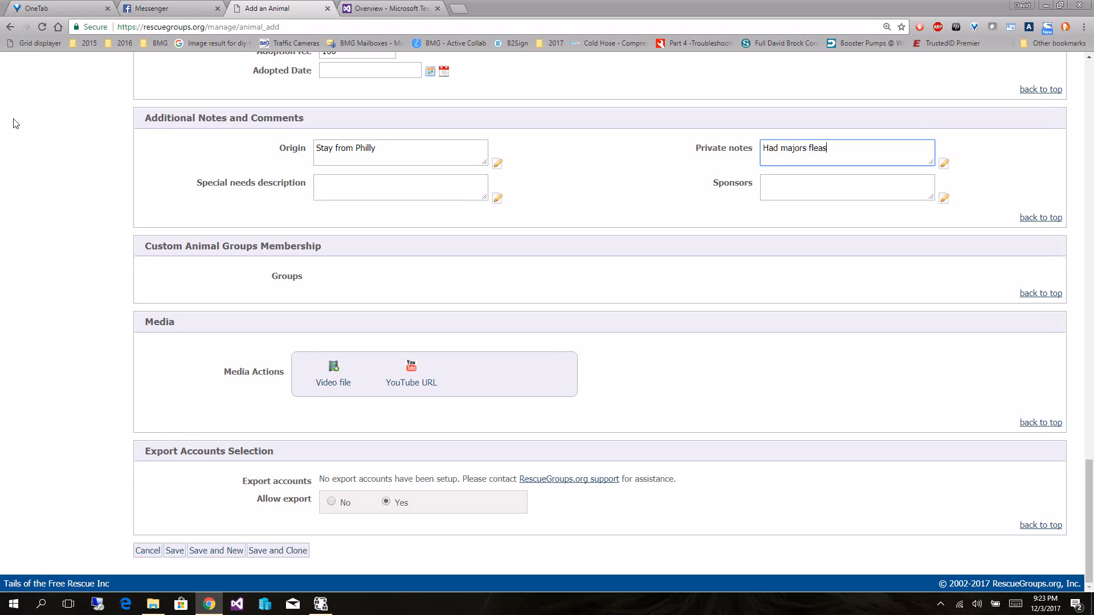
Review the filled-in form for Aristotle from its basic information to its end and cancel adding the animal.
scroll(15, 124, "up", 10)
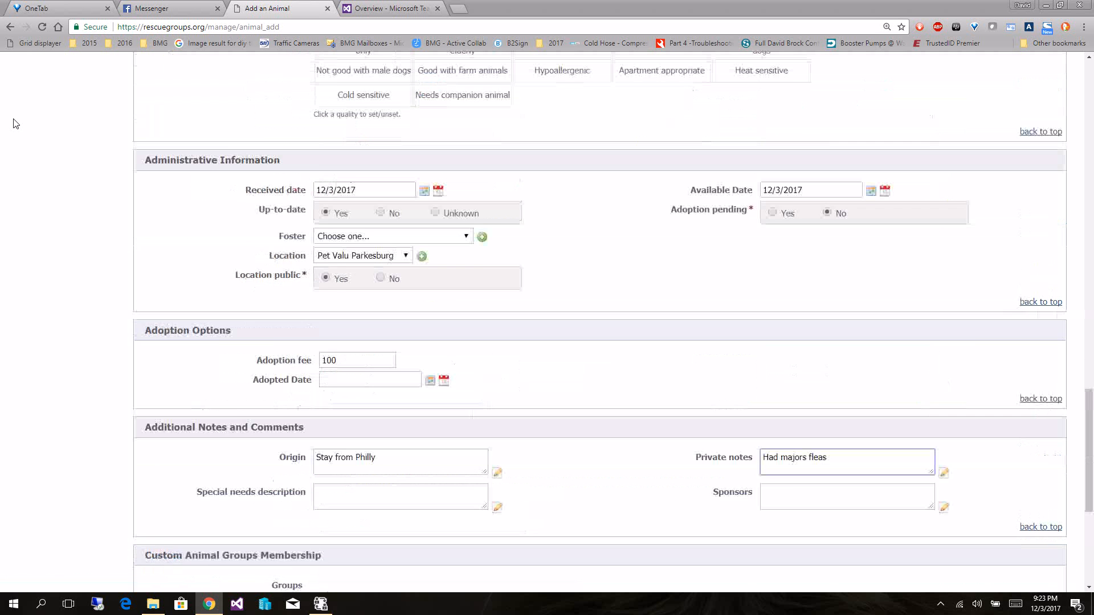
scroll(16, 124, "up", 15)
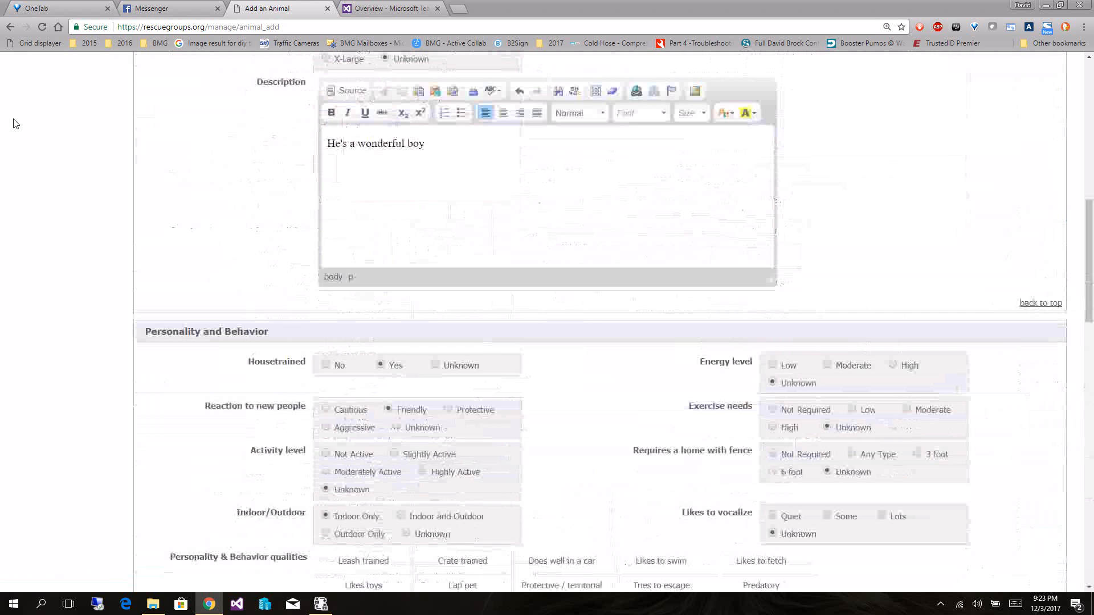
scroll(15, 124, "up", 4)
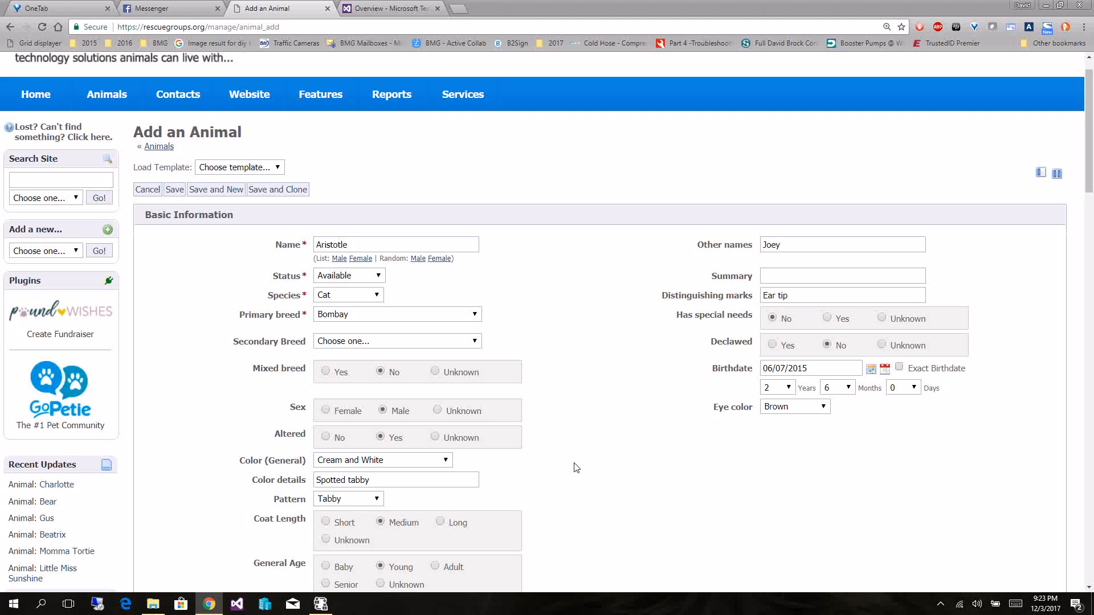
scroll(575, 467, "down", 9)
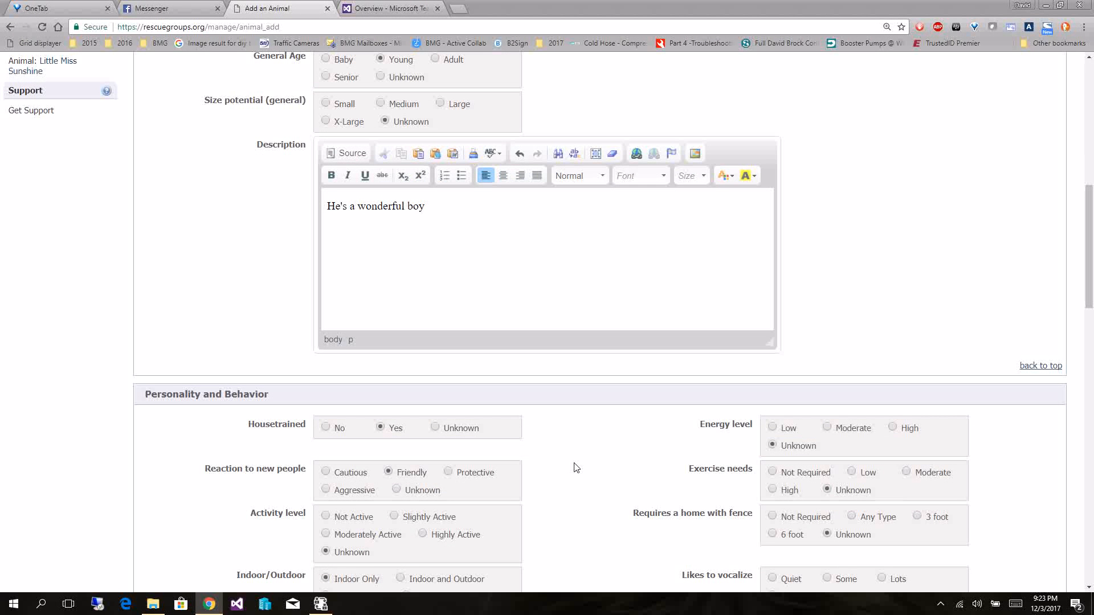
scroll(576, 468, "down", 20)
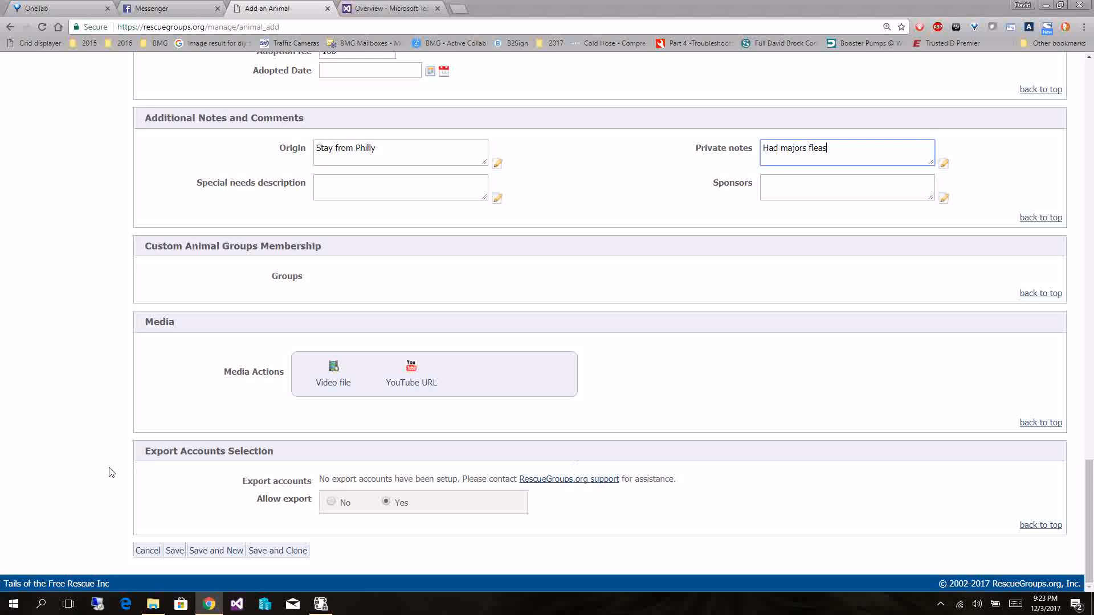
left_click(156, 553)
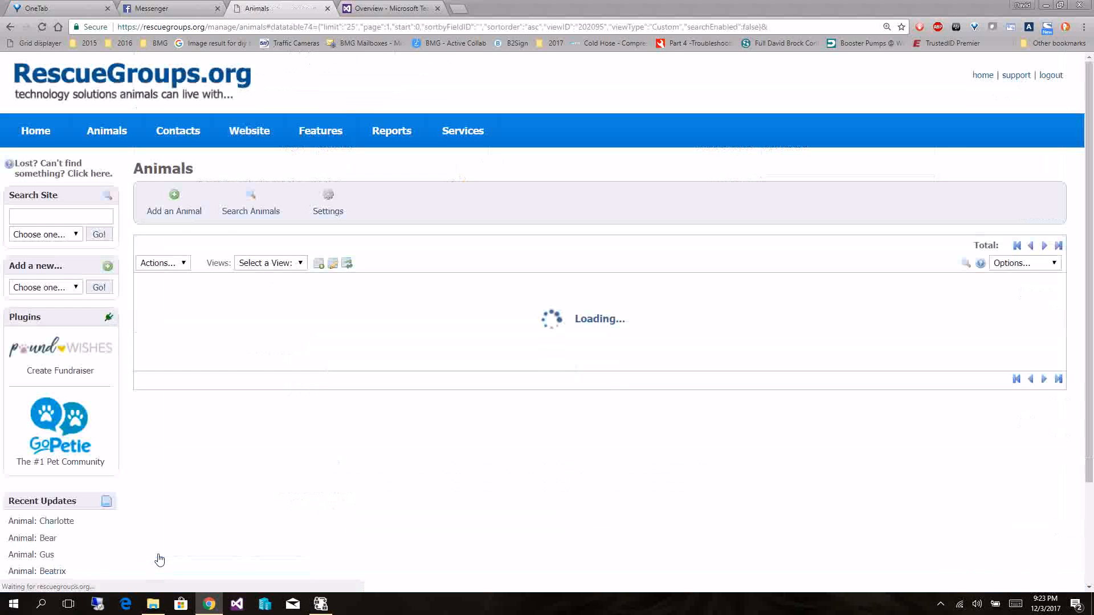
Open Bear's pictures and videos from the animals list, view the enlarged picture and close it again.
scroll(405, 368, "down", 2)
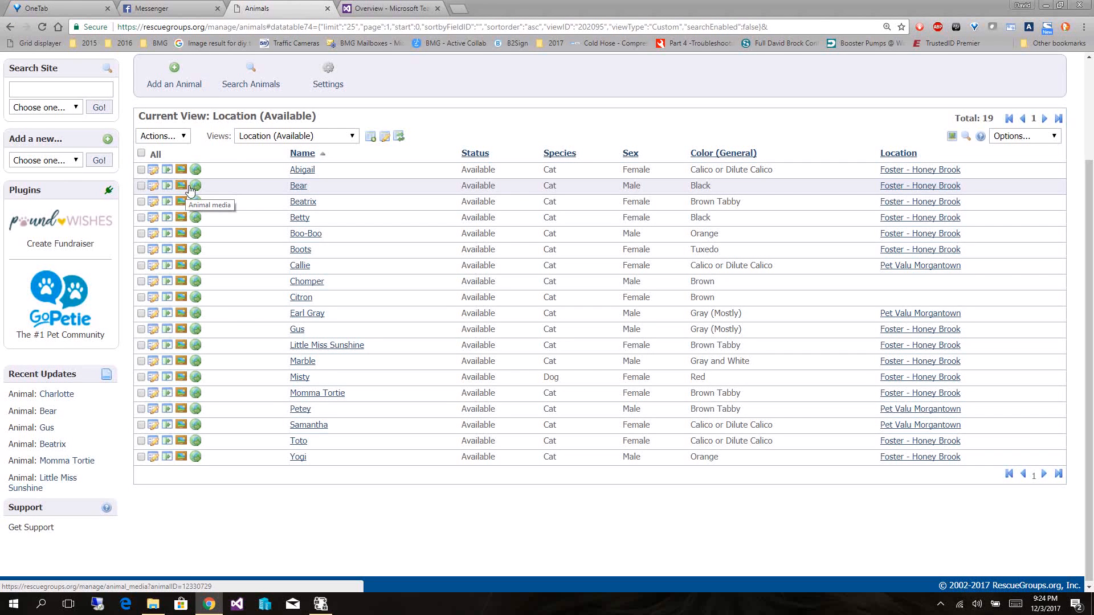
left_click(190, 188)
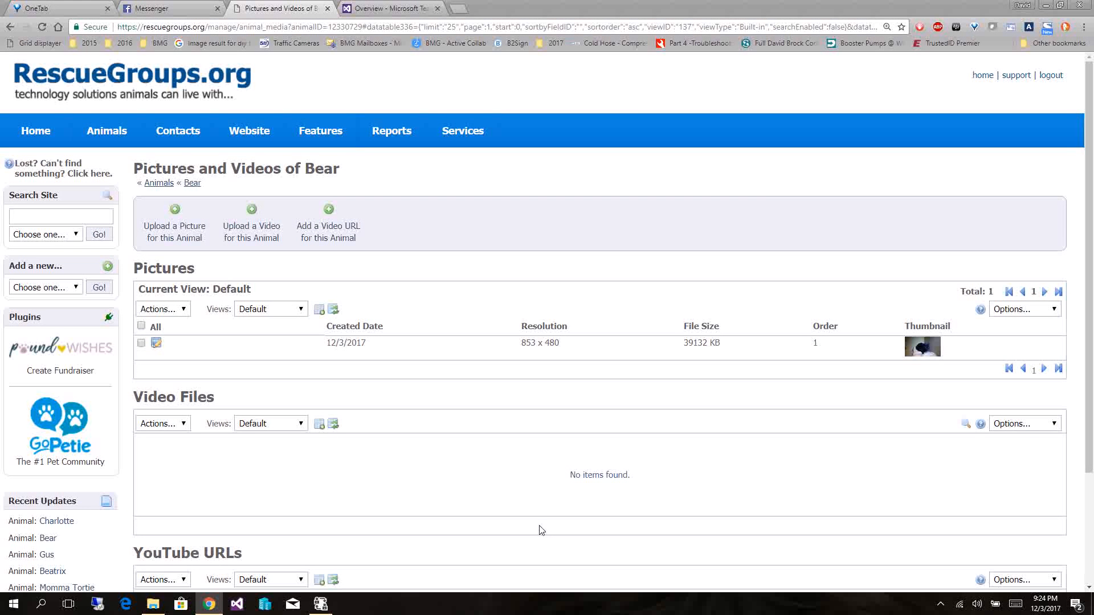
scroll(427, 389, "down", 1)
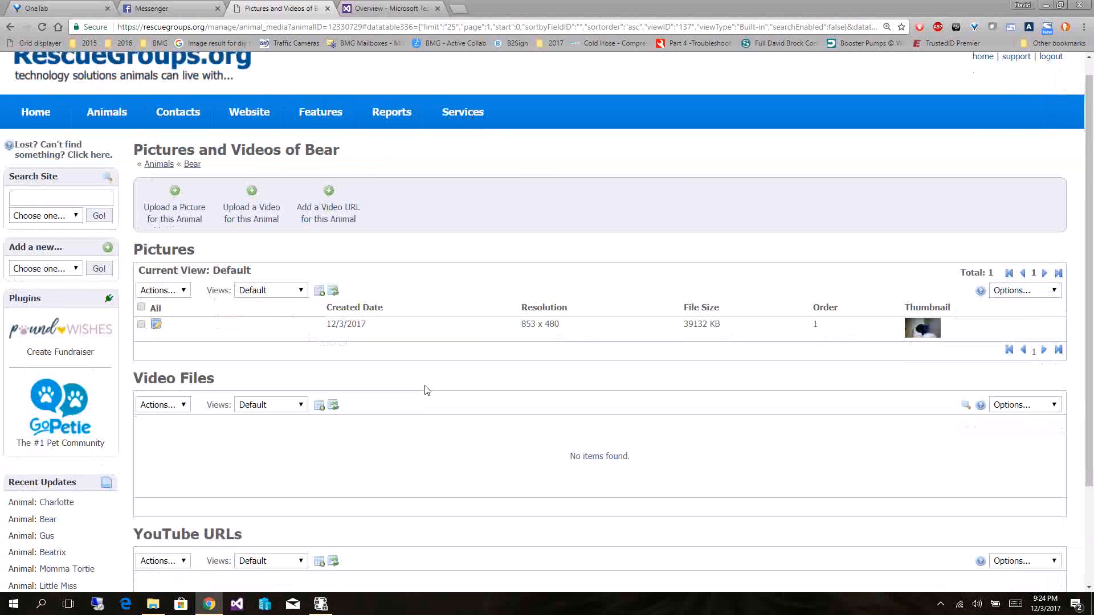
scroll(427, 390, "down", 2)
scroll(428, 390, "up", 2)
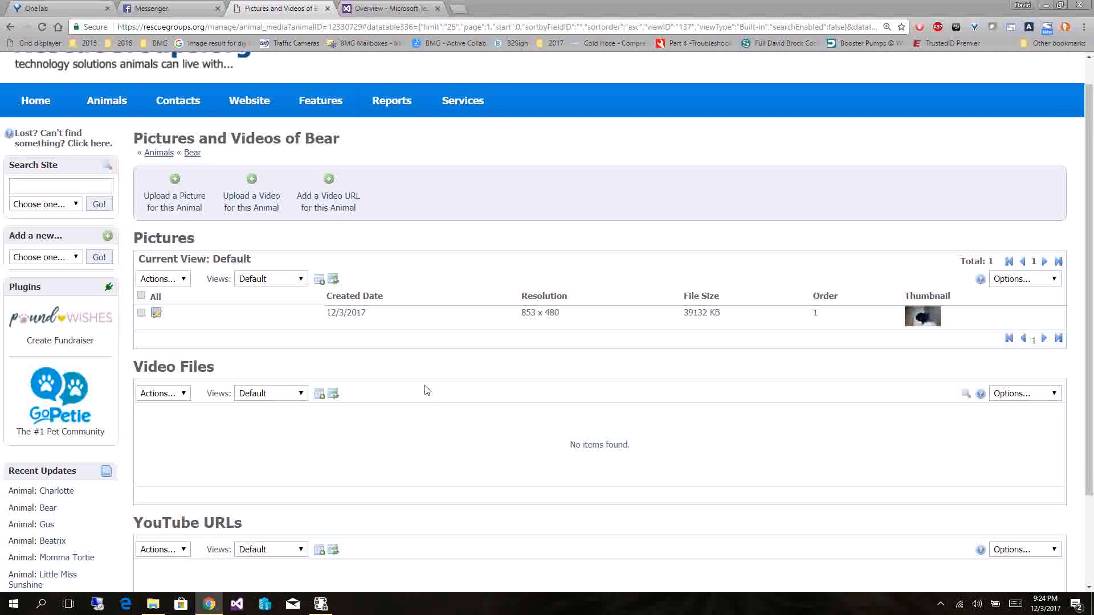
left_click(932, 322)
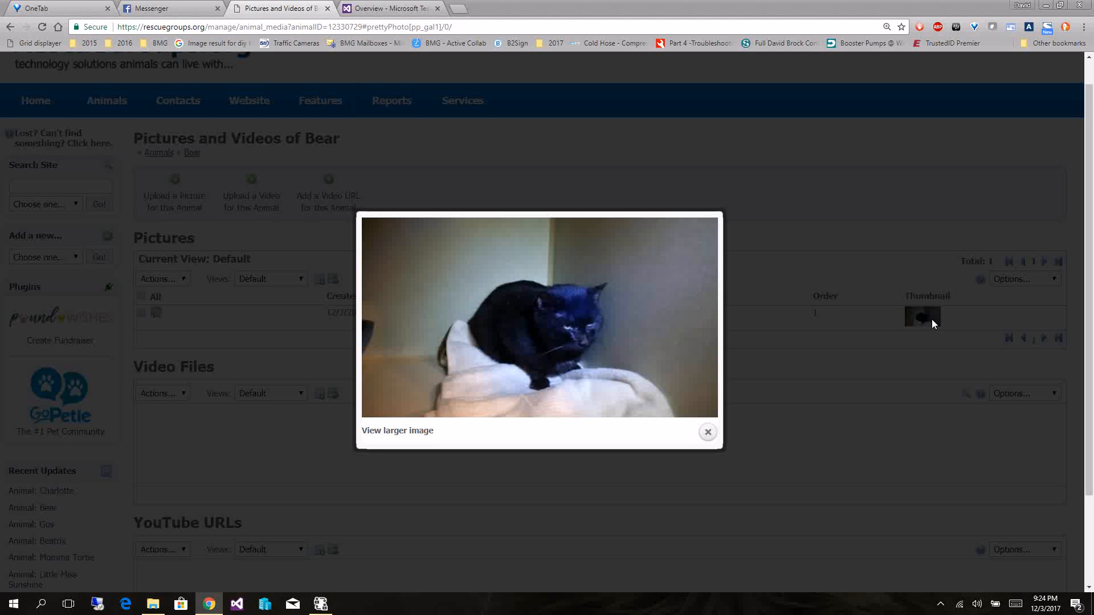
left_click(709, 438)
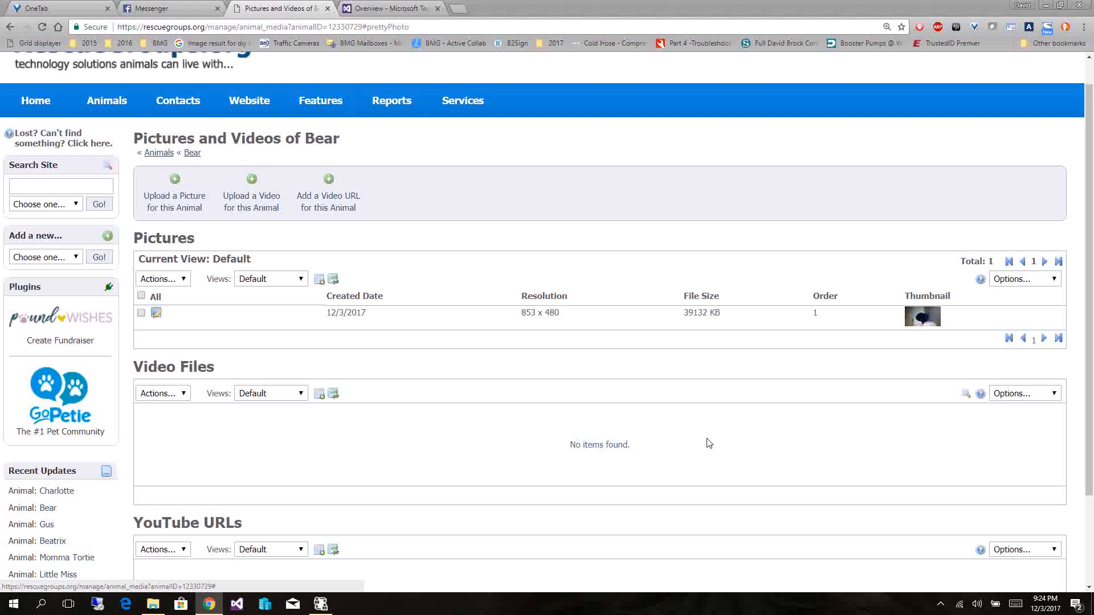
Return to the animals list, open Bear's record for editing and set the size potential to X-Large.
left_click(160, 153)
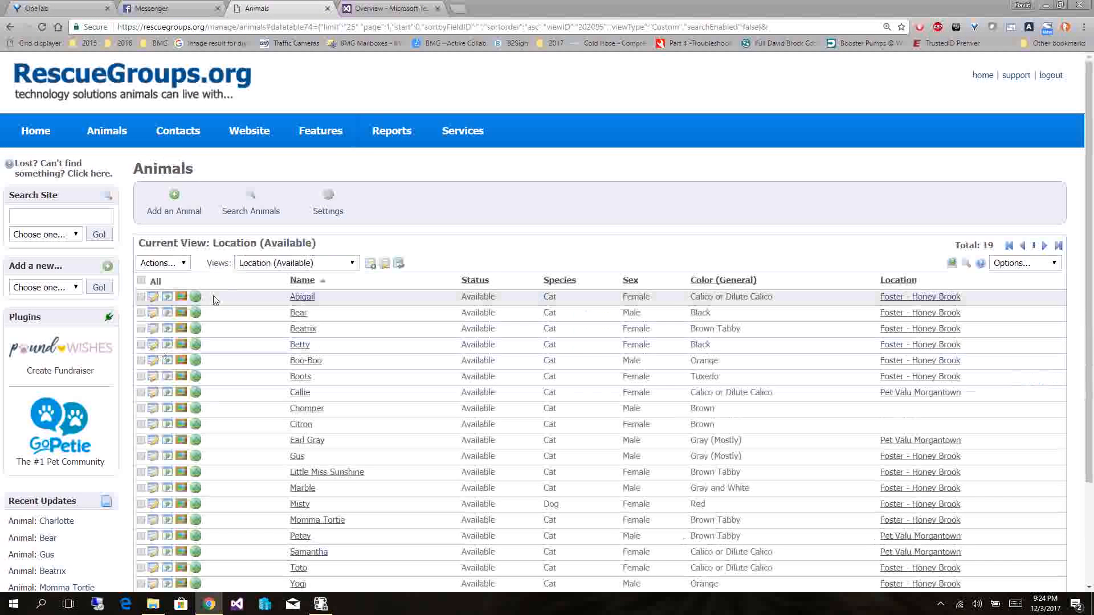
left_click(156, 315)
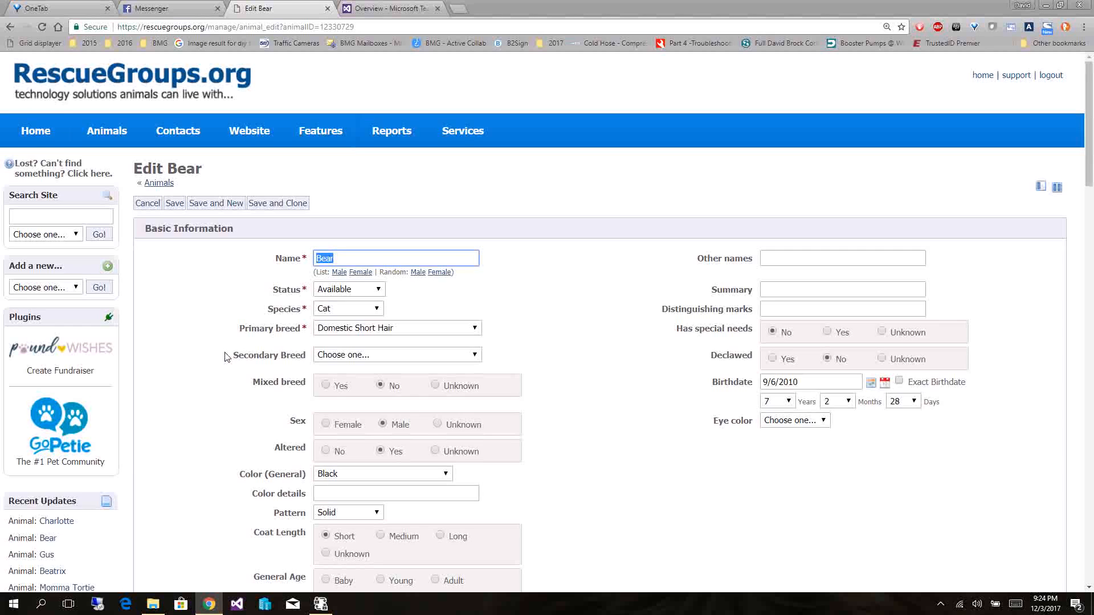
scroll(226, 356, "down", 2)
scroll(226, 356, "down", 3)
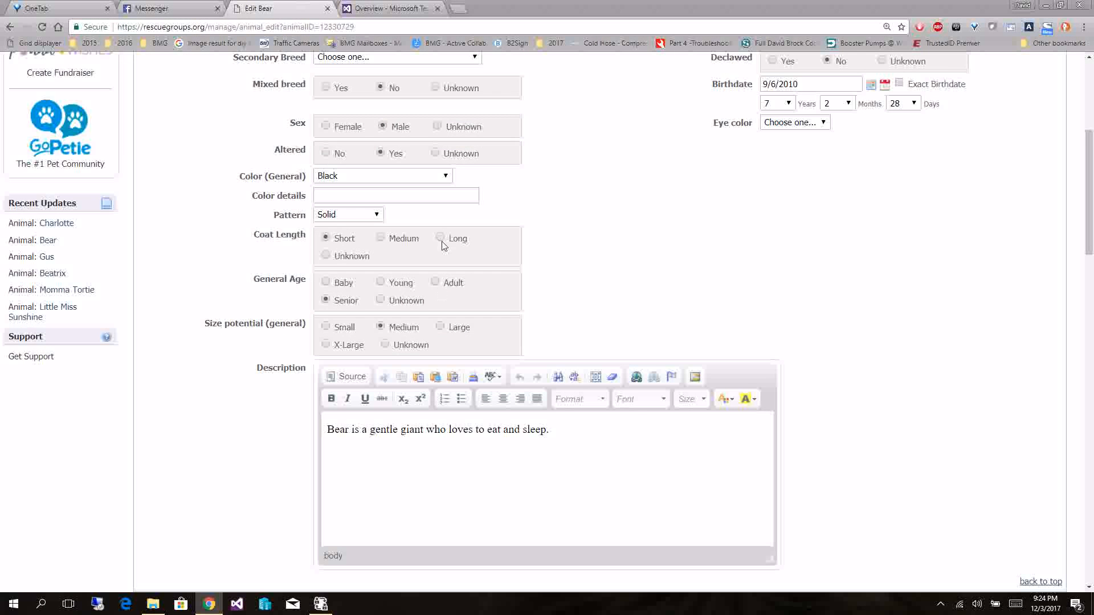
scroll(92, 385, "down", 2)
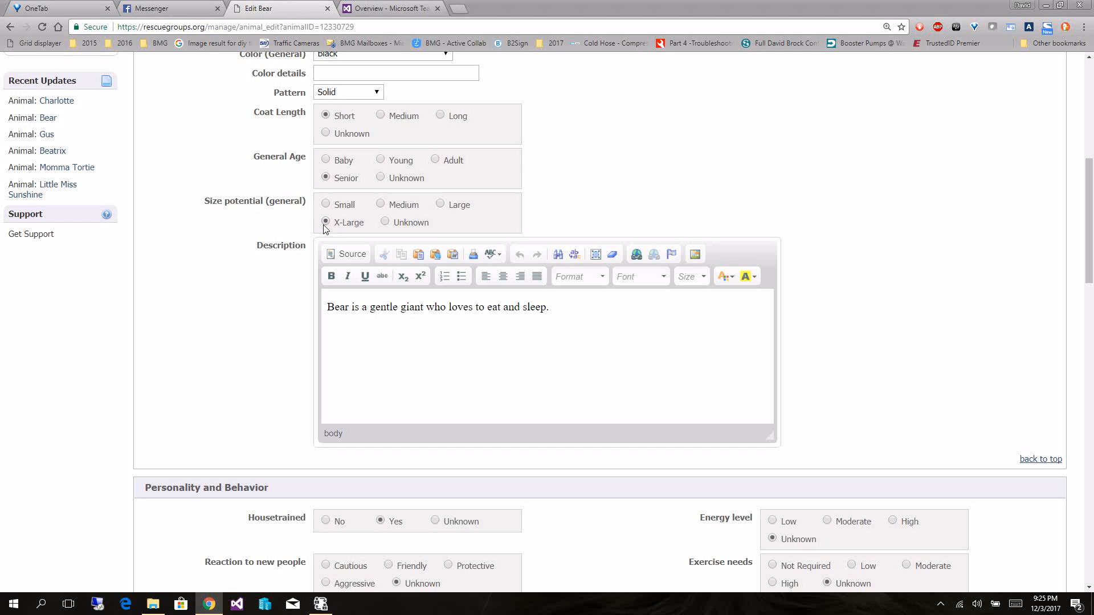
Examine Bear's personality, compatibility and administrative details, including the choices offered for the location.
scroll(277, 313, "down", 4)
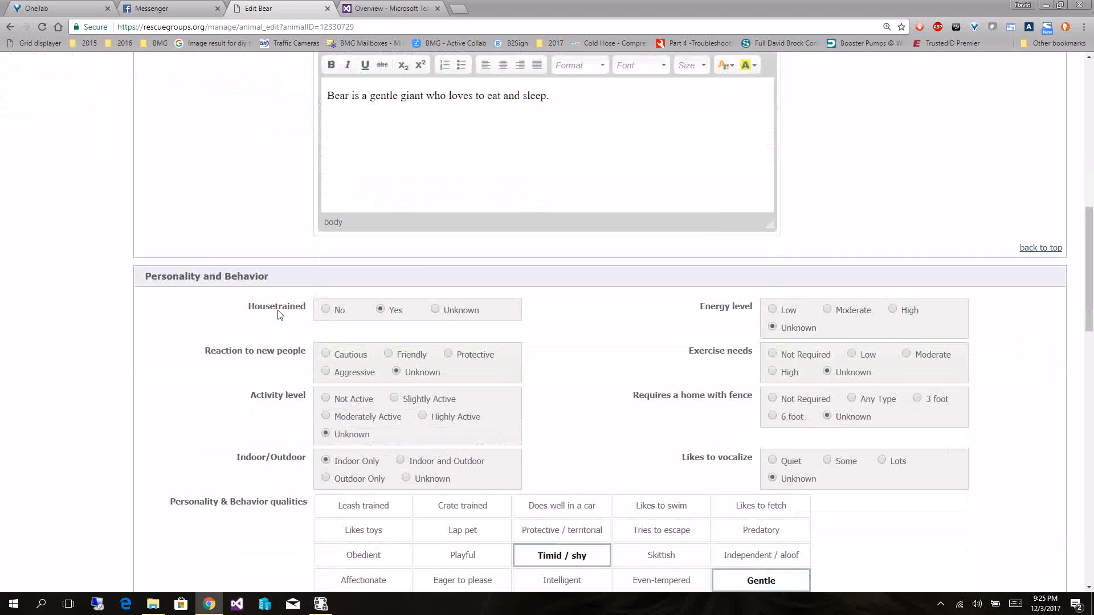
scroll(278, 315, "down", 7)
scroll(279, 315, "up", 9)
scroll(280, 315, "up", 8)
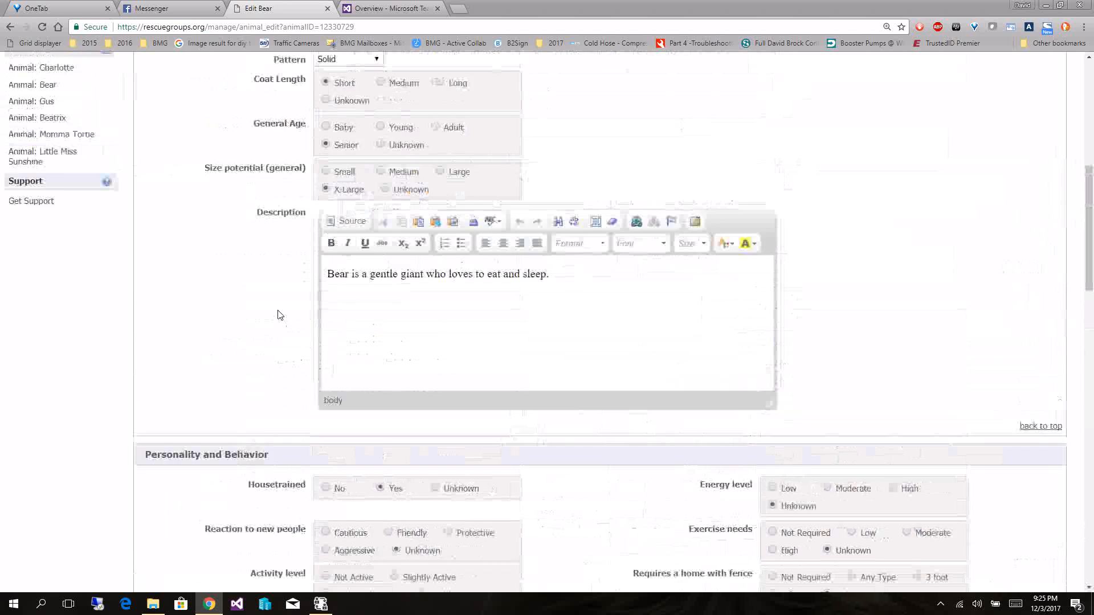
scroll(279, 315, "down", 17)
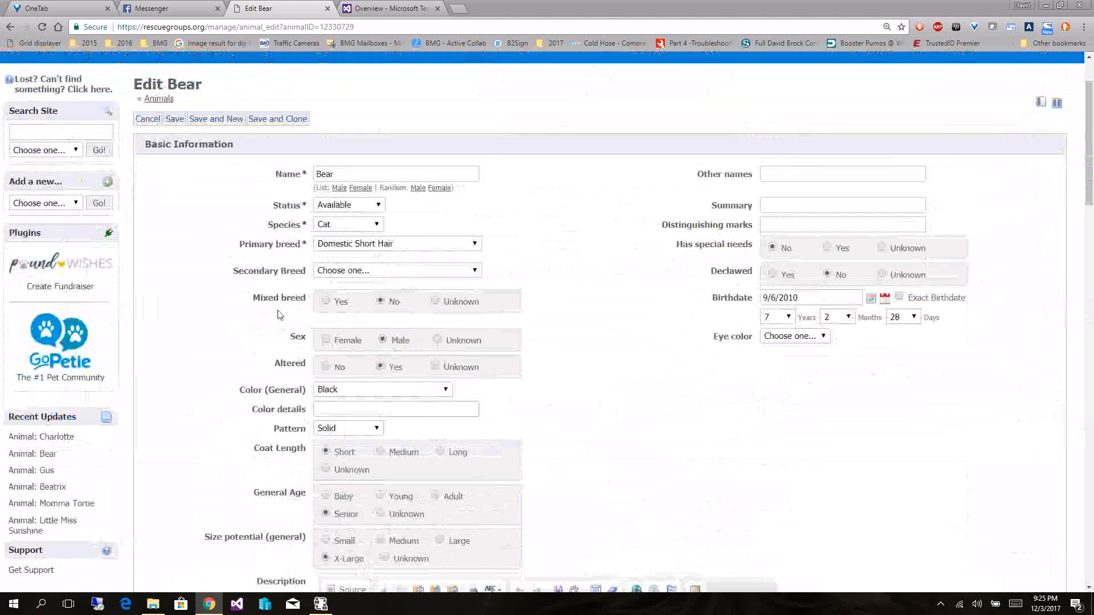
scroll(278, 314, "up", 4)
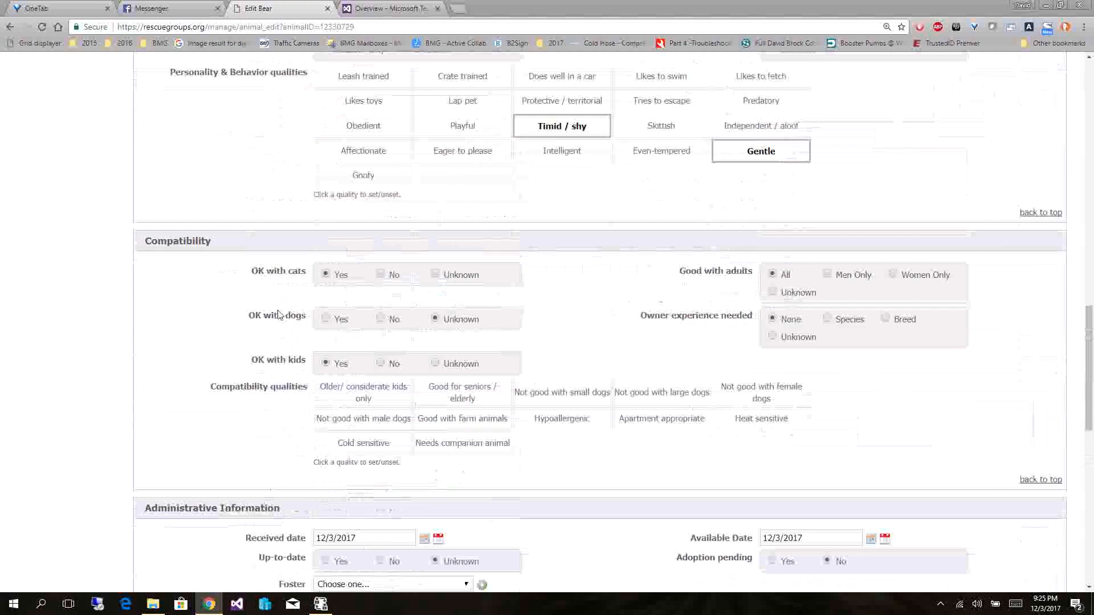
scroll(278, 315, "down", 2)
scroll(279, 315, "down", 4)
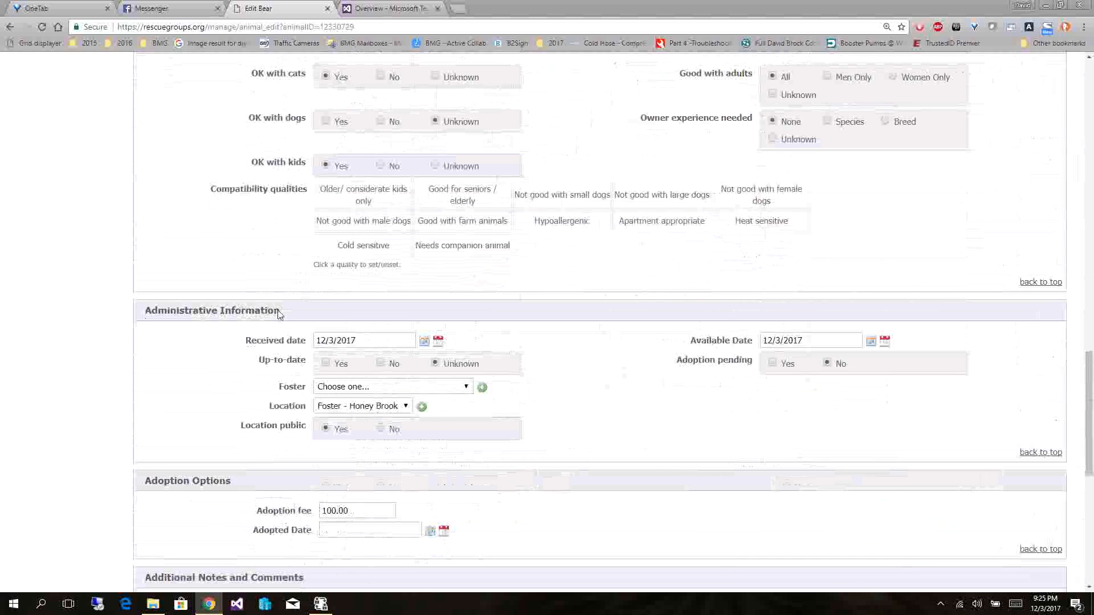
left_click(367, 342)
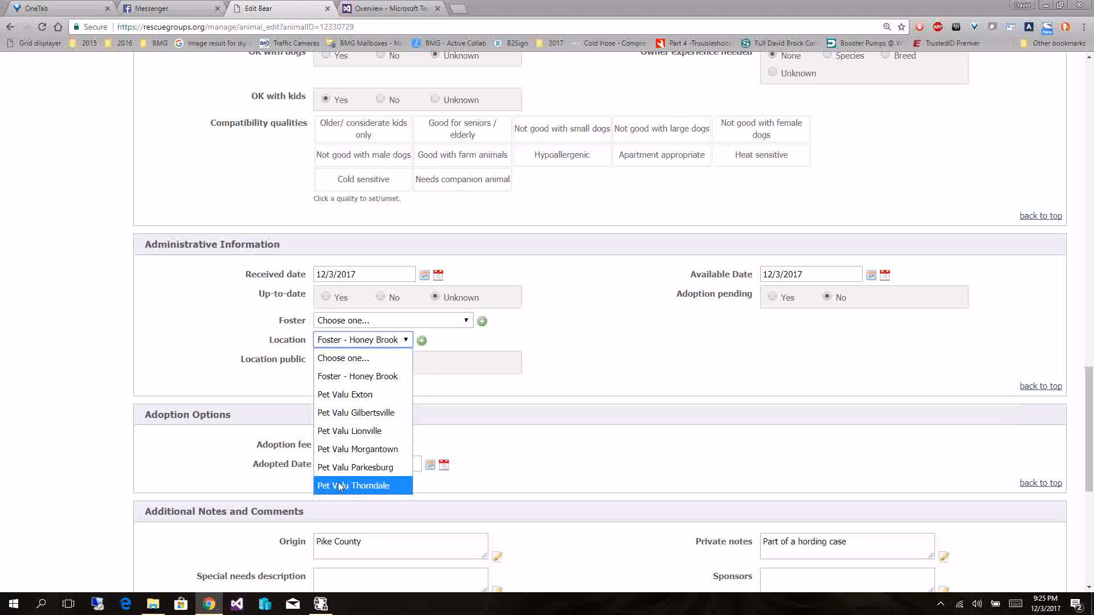
left_click(598, 367)
Check Bear's adoption options, notes, media and export sections, and save the edited record.
scroll(599, 367, "down", 4)
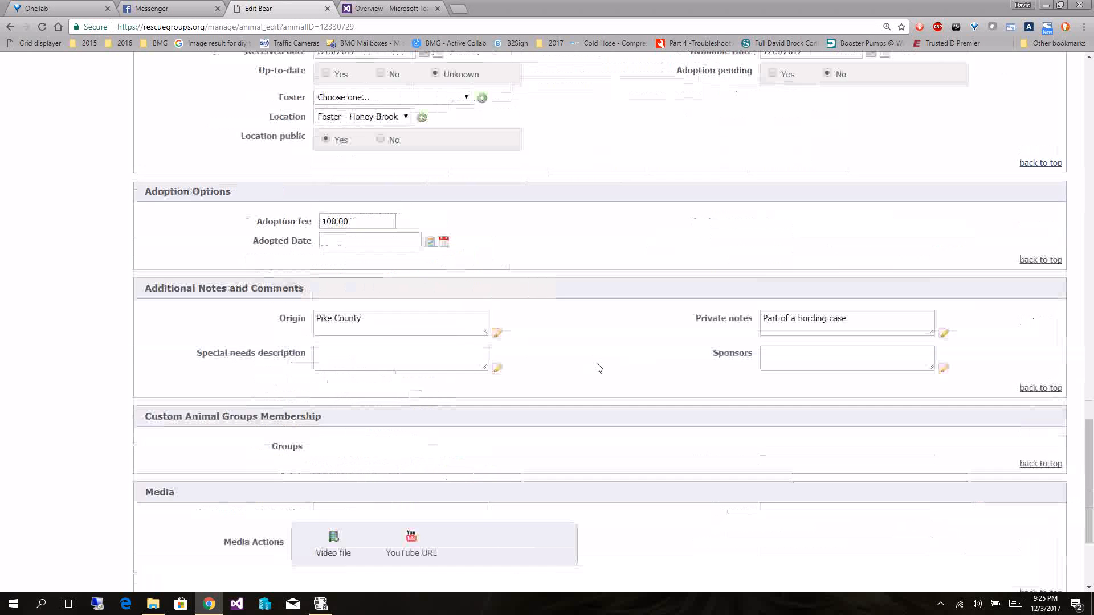
scroll(599, 368, "up", 2)
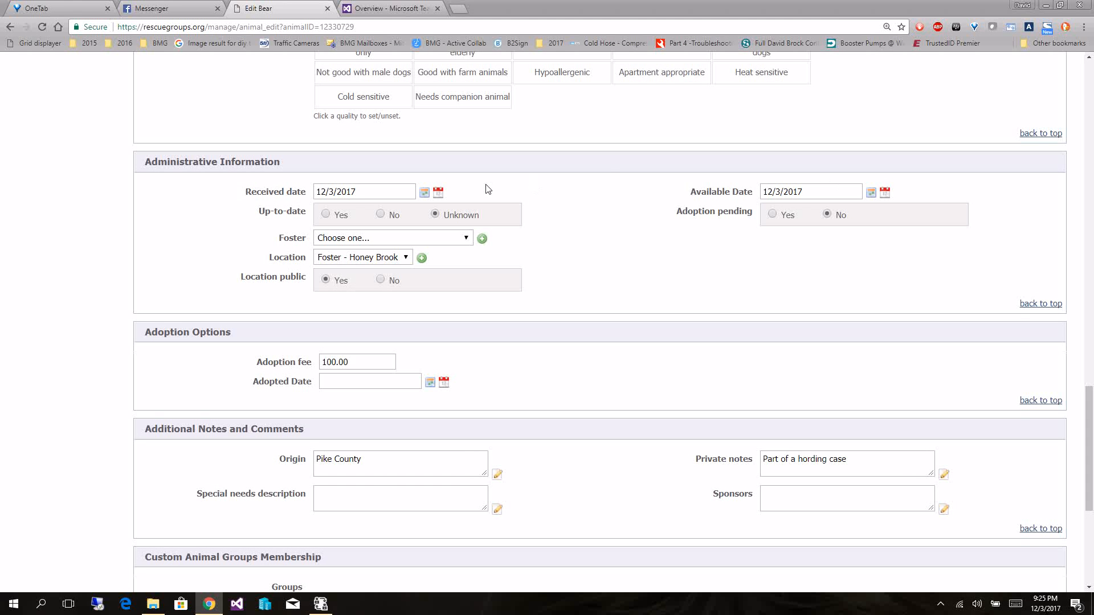
scroll(650, 290, "down", 5)
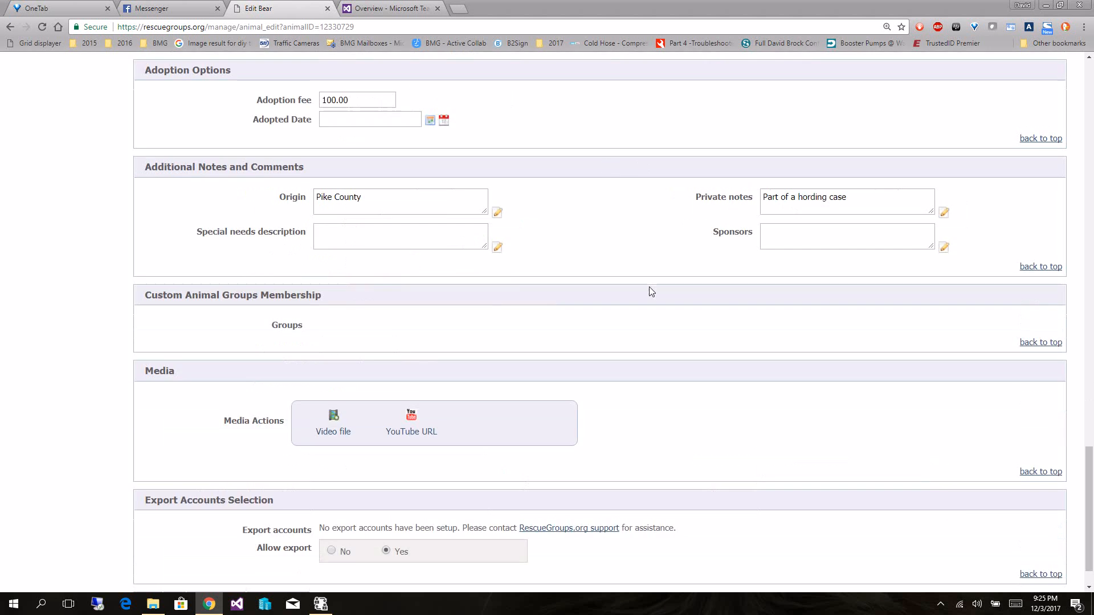
scroll(651, 292, "down", 1)
scroll(651, 292, "up", 3)
scroll(651, 292, "down", 3)
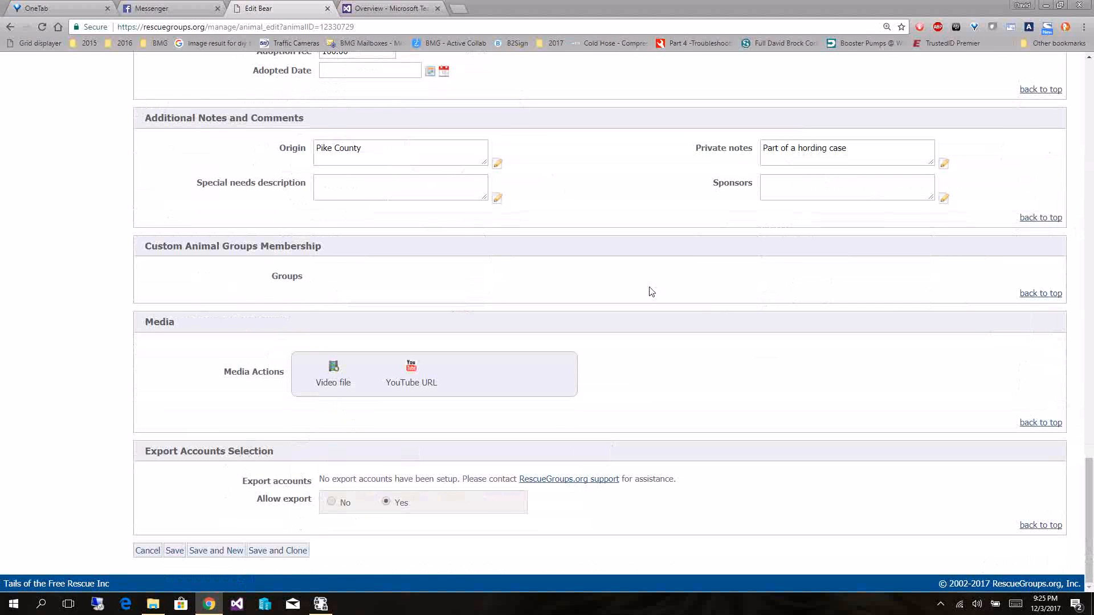
left_click(175, 553)
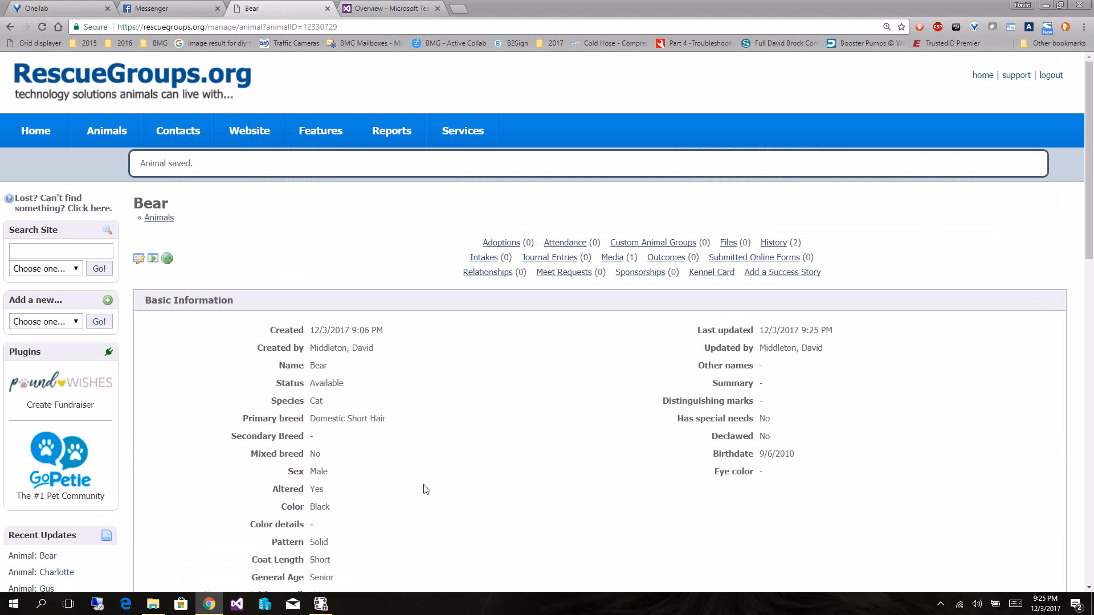
Return to the animals list, open Bear's record and read through its saved details.
scroll(489, 525, "down", 2)
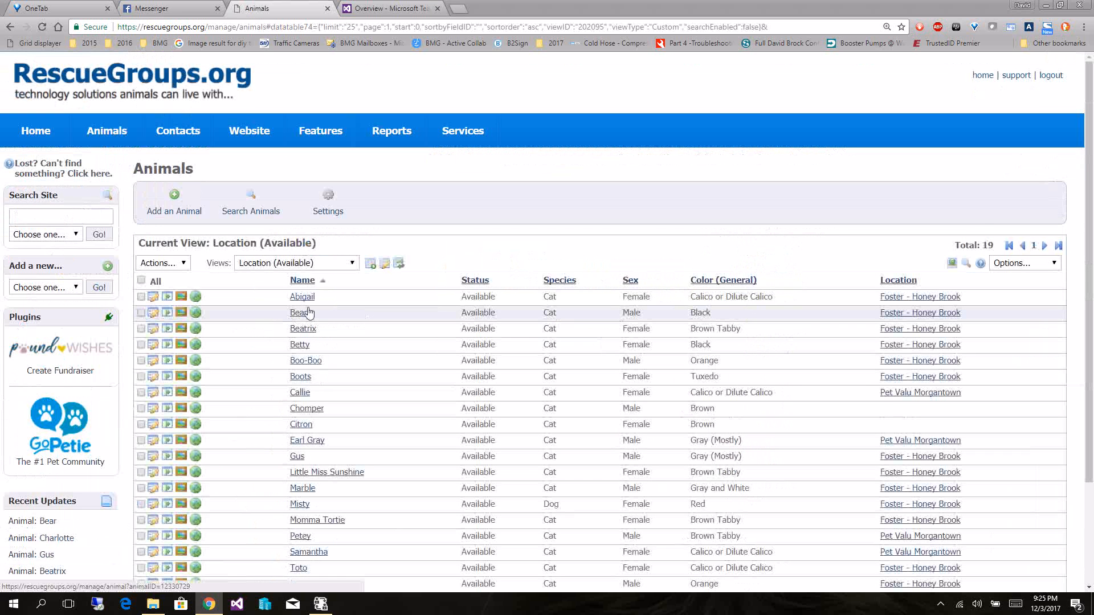
left_click(306, 313)
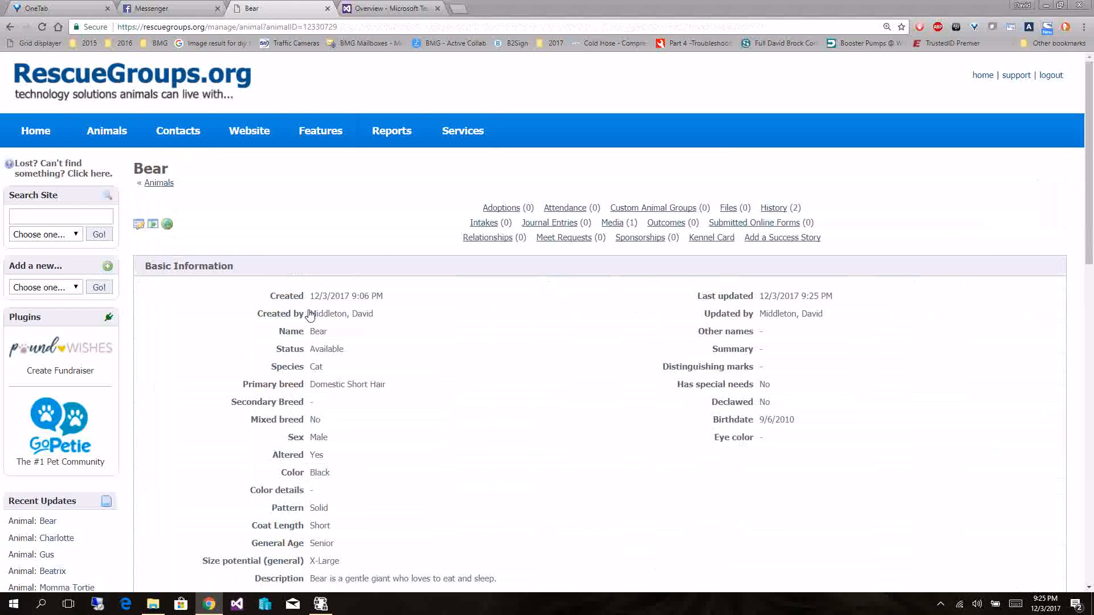
scroll(471, 361, "down", 5)
scroll(471, 362, "down", 4)
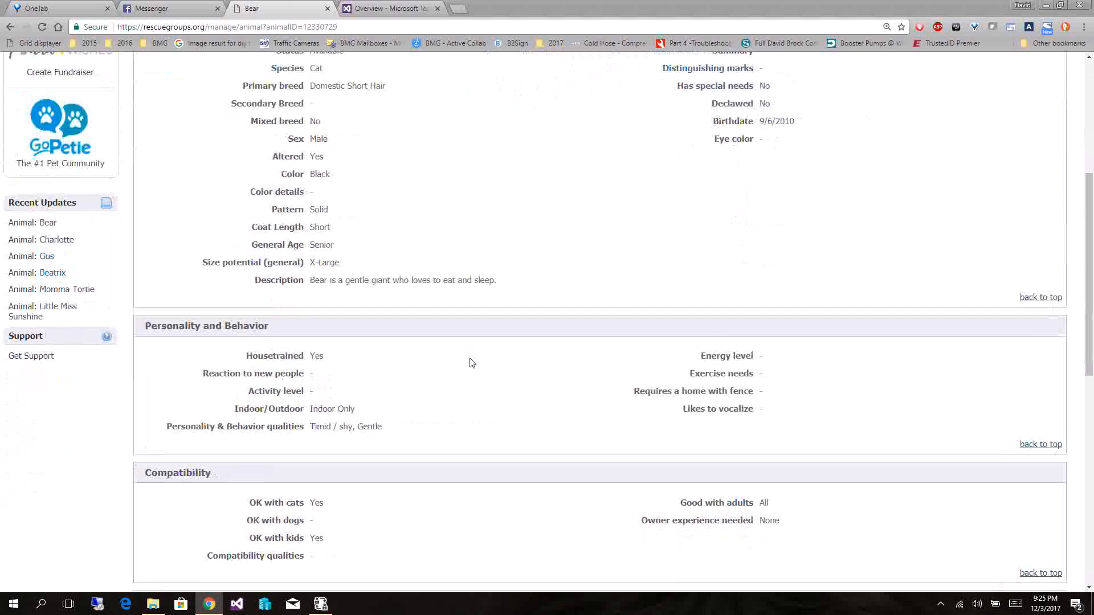
scroll(472, 363, "down", 6)
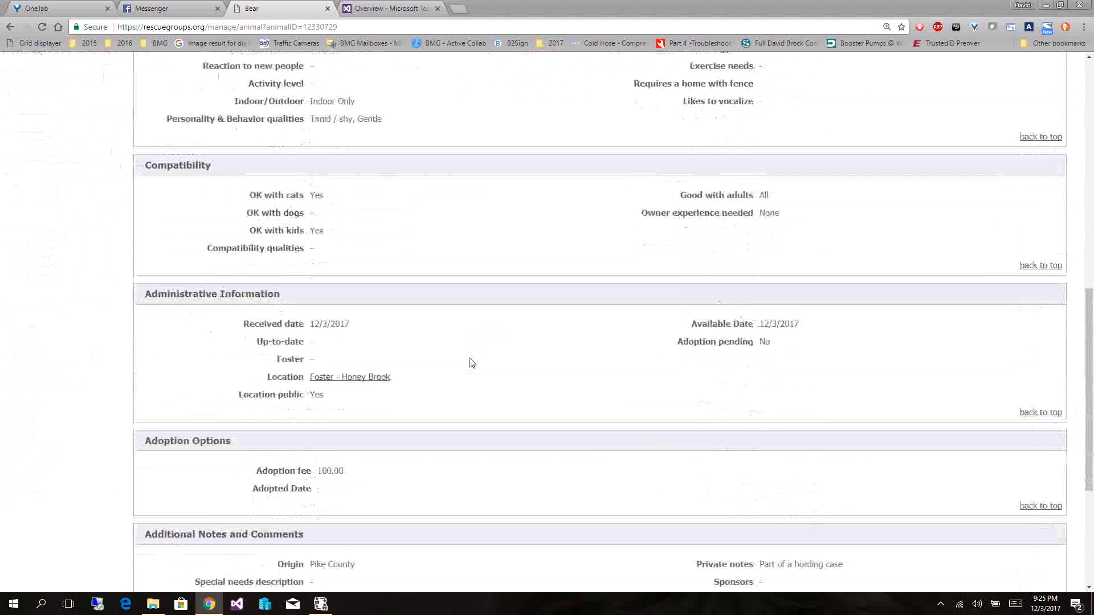
Review Bear's change history and uploaded files, returning to the animal's record after each.
scroll(471, 363, "up", 15)
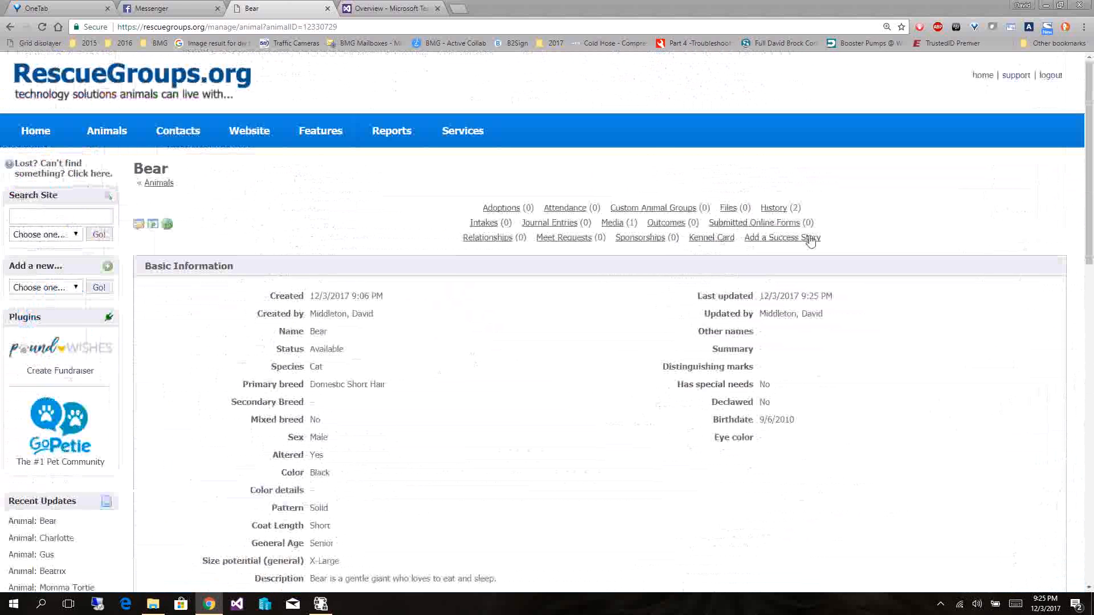
left_click(780, 211)
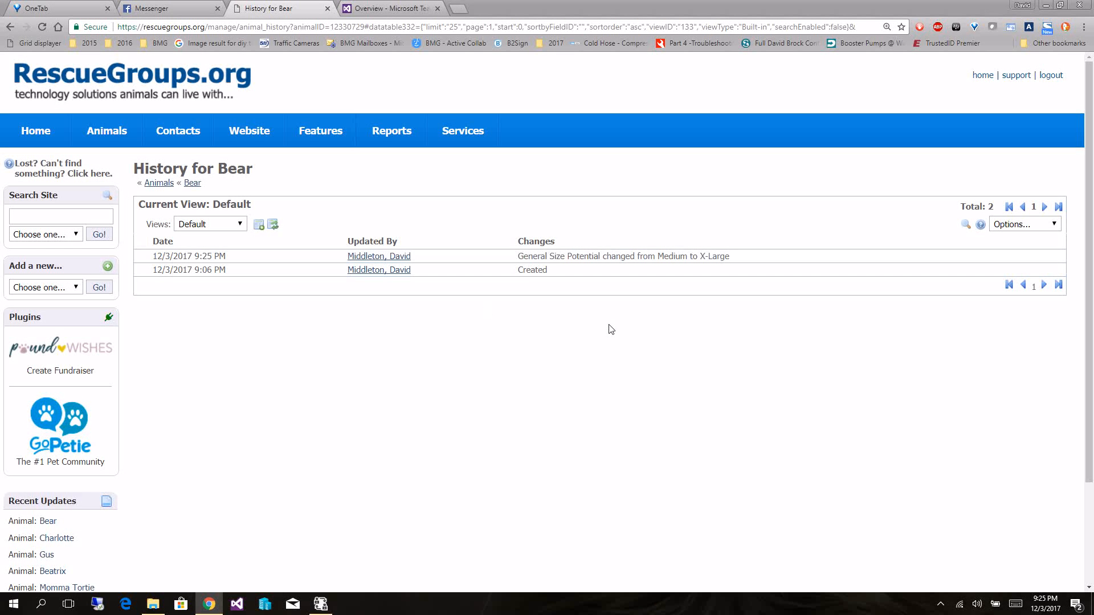
left_click(193, 183)
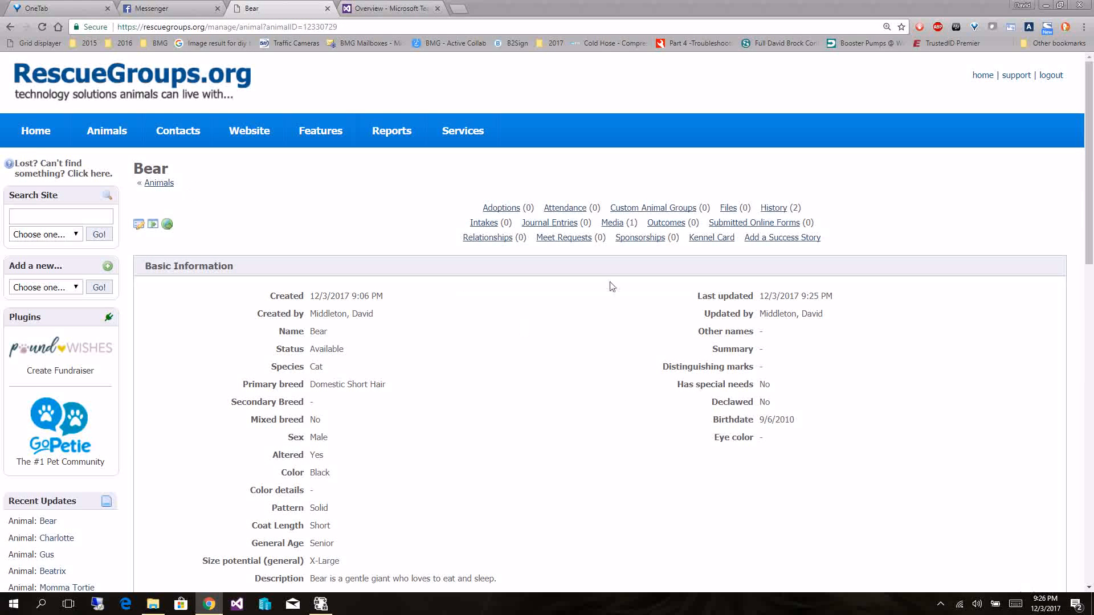
left_click(728, 208)
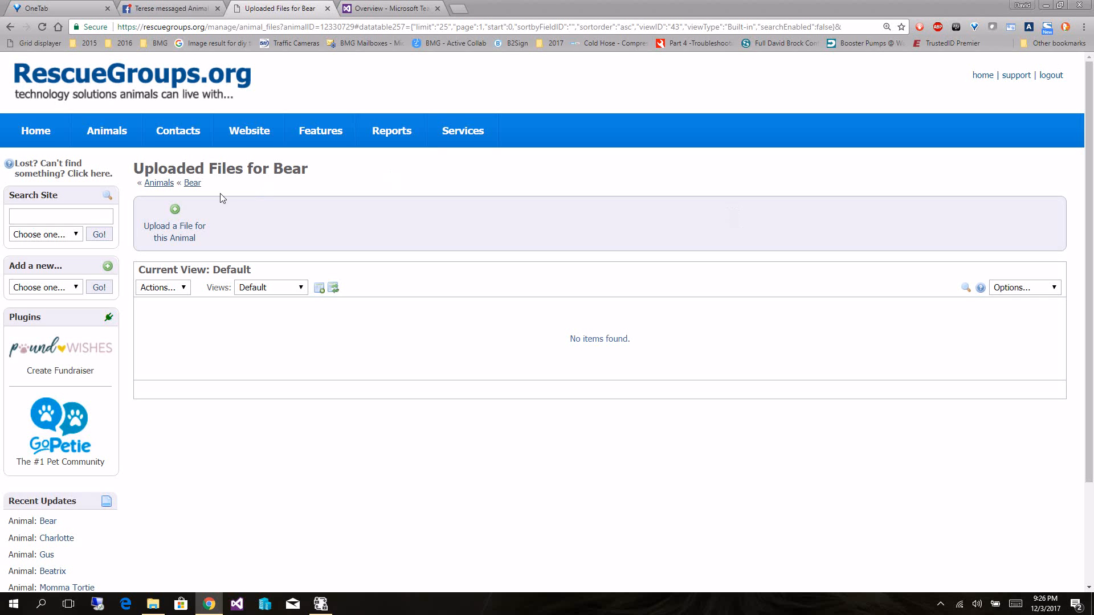
left_click(193, 184)
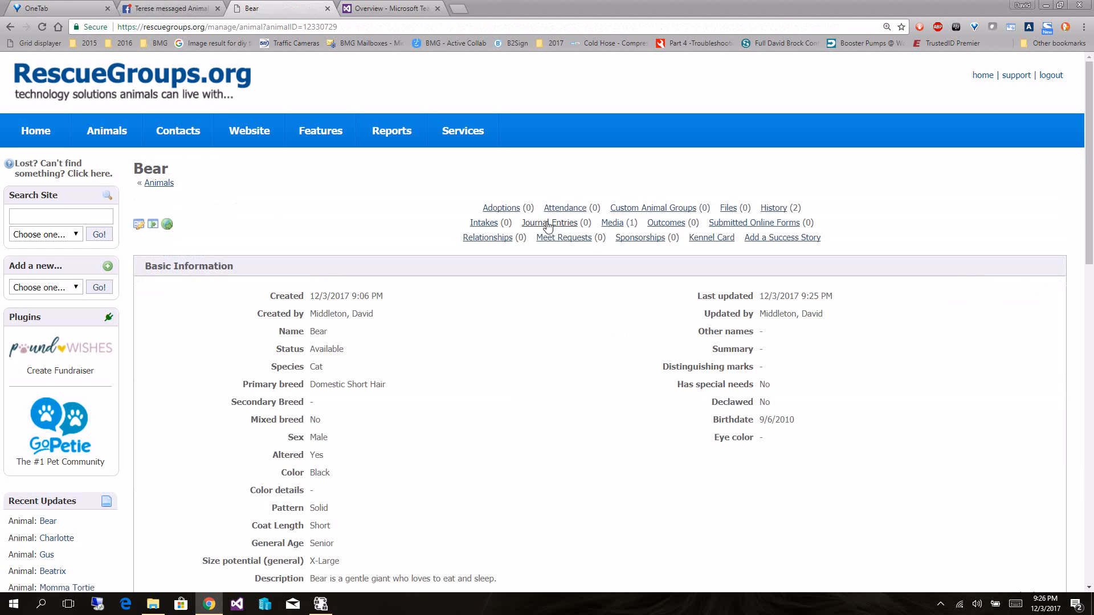
Open a new journal entry form for Bear, examine the available entry types, and return to the record without saving.
left_click(546, 224)
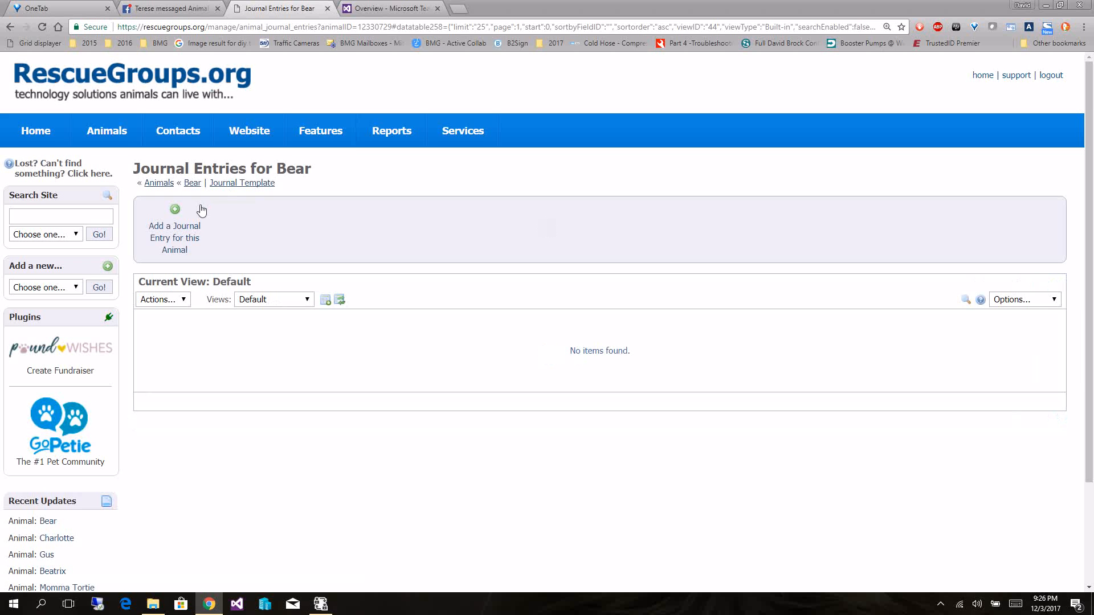
left_click(180, 229)
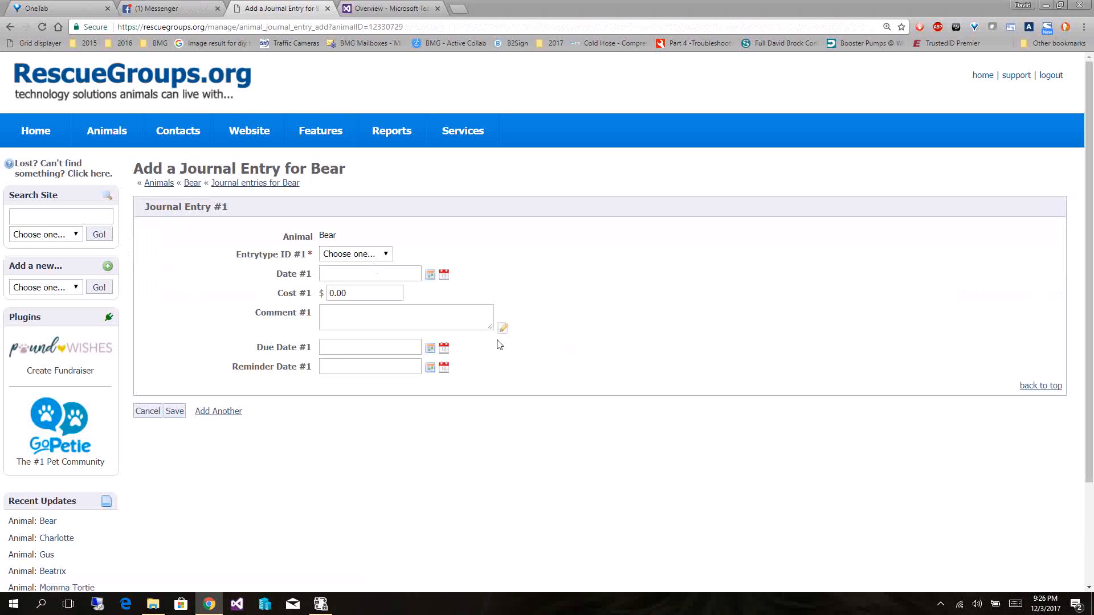
left_click(384, 257)
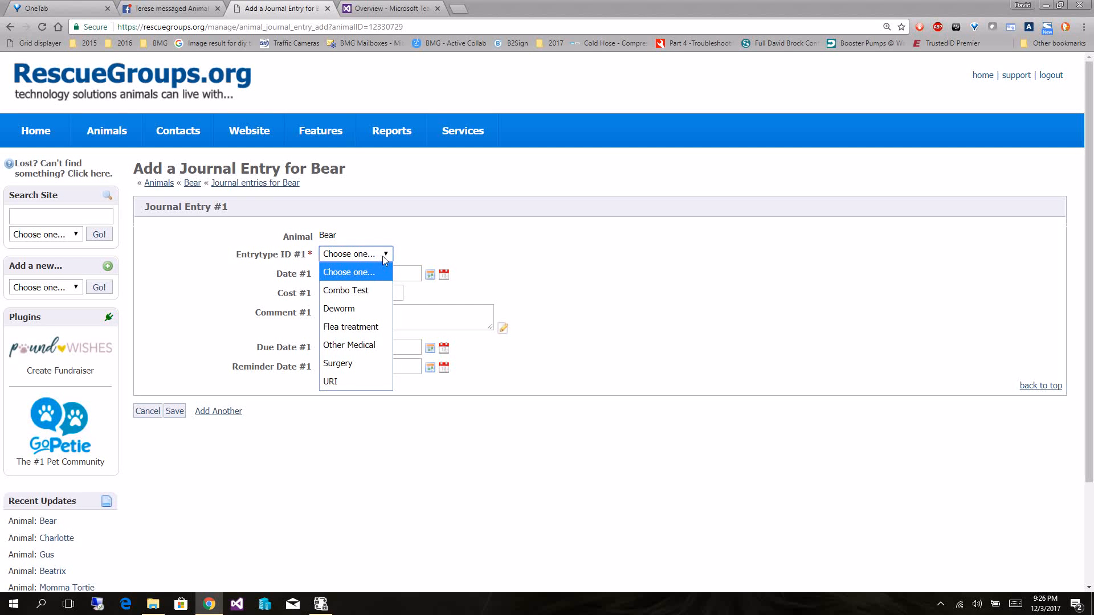
left_click(510, 266)
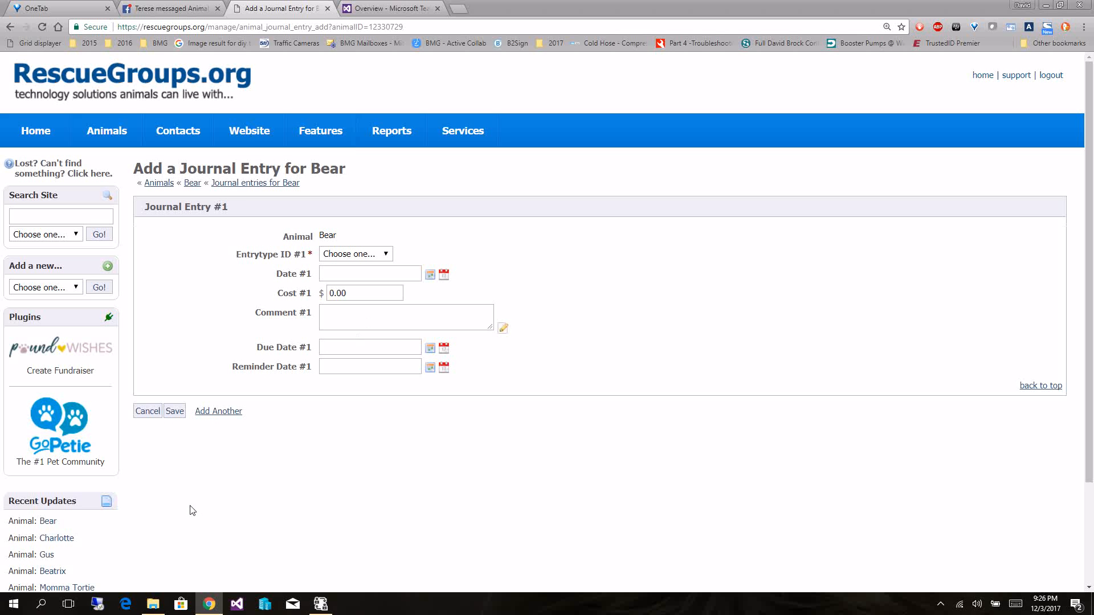
left_click(195, 185)
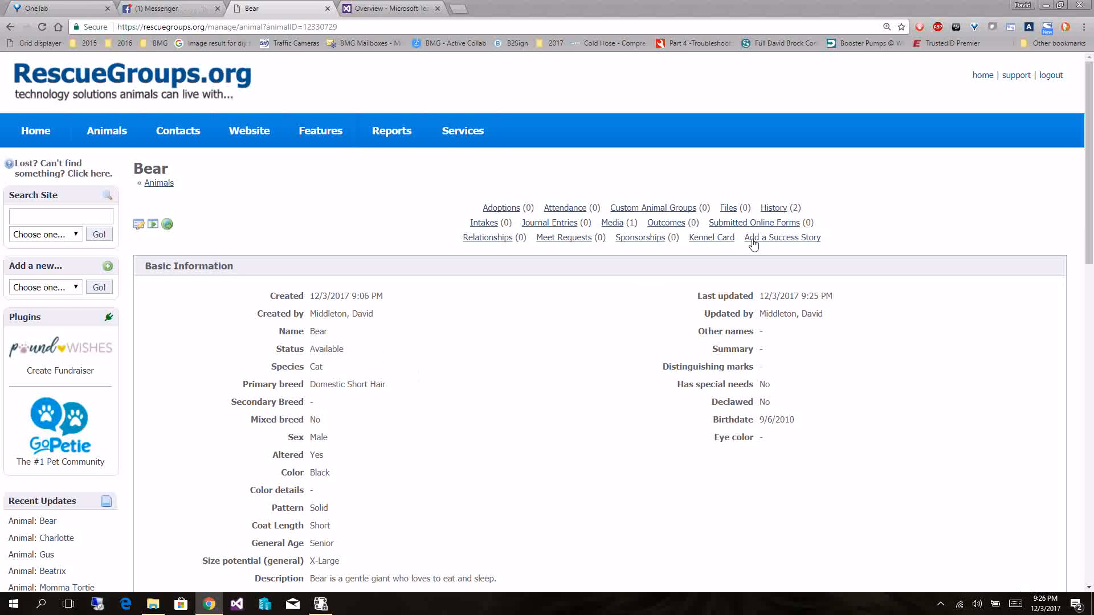
Open Bear's kennel card, enlarge its window to read the whole card, and close it.
left_click(732, 240)
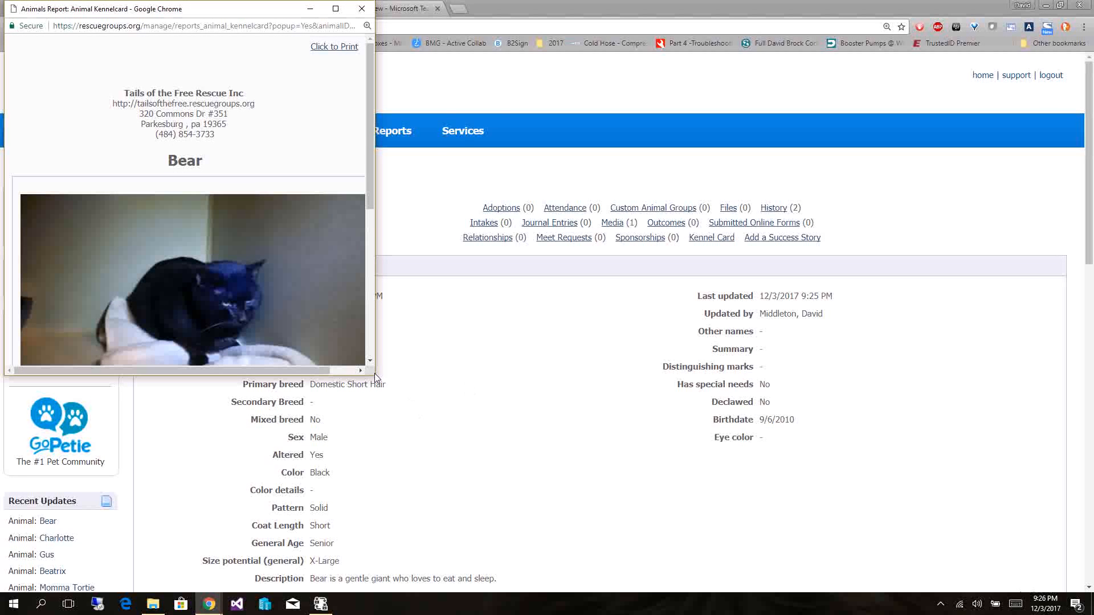
left_click_drag(374, 374, 789, 581)
scroll(562, 421, "down", 2)
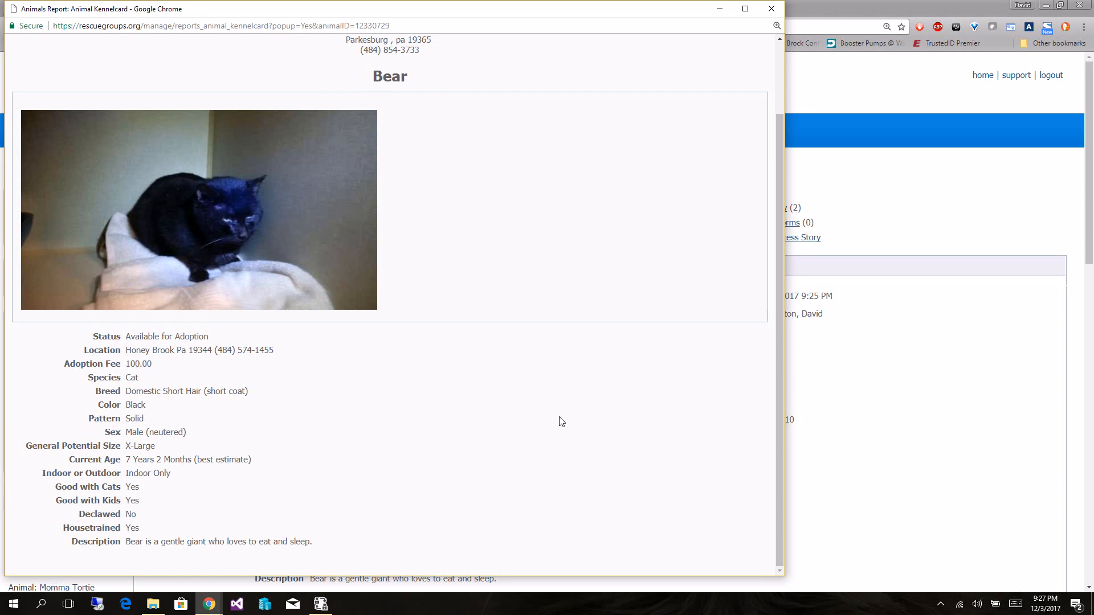
scroll(562, 422, "up", 2)
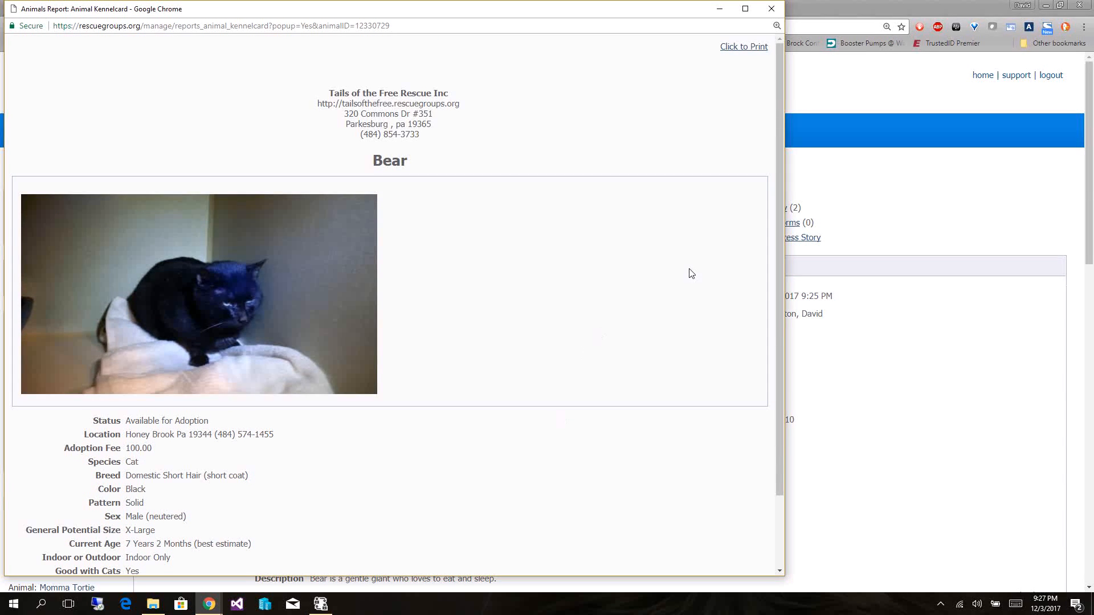
left_click(771, 9)
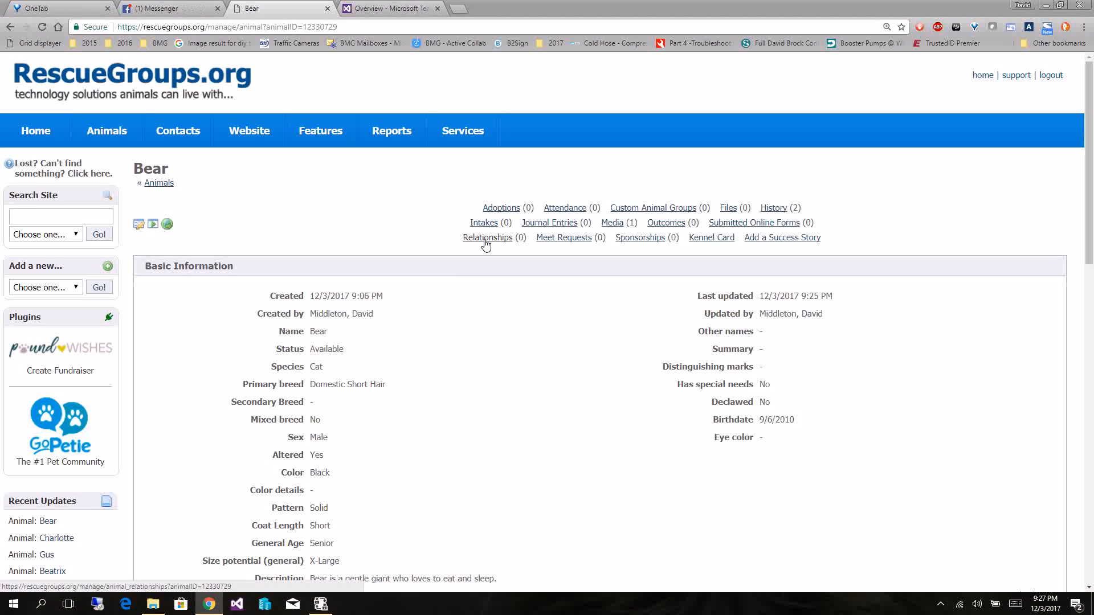
left_click(320, 604)
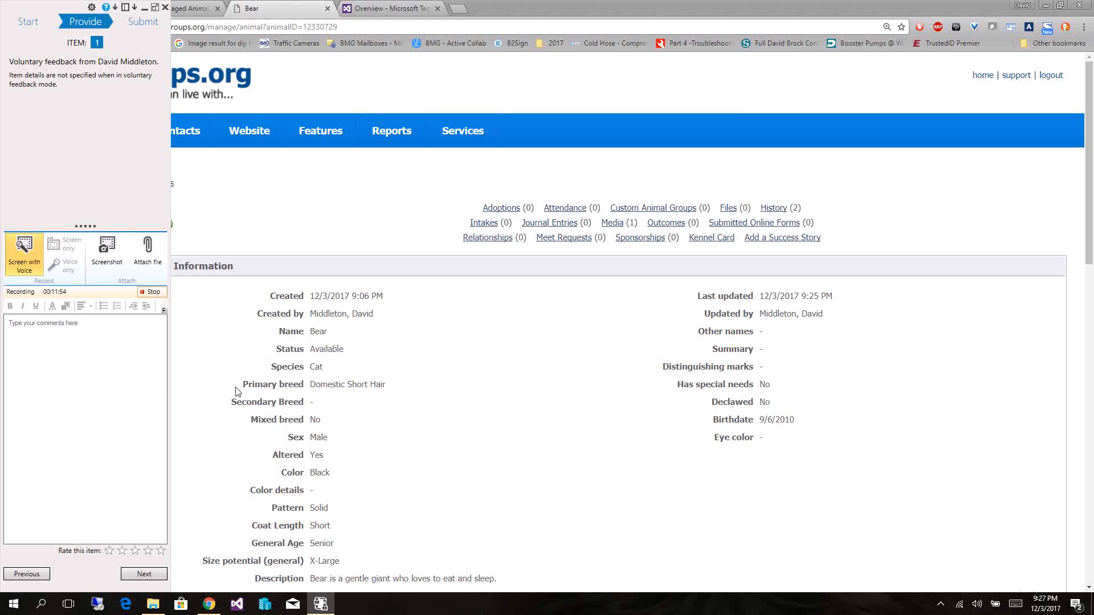